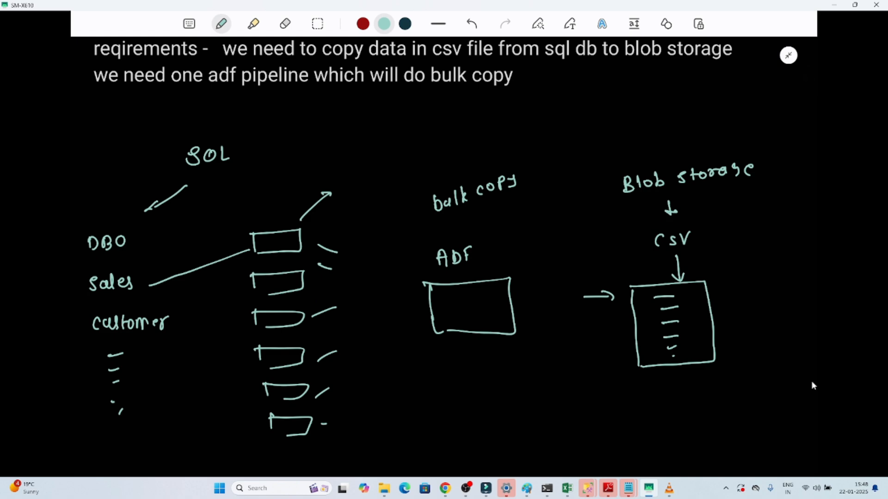
- Switch to the Azure portal's SQL query editor and review the Tables list and the query's schema filter and selected columns
key("alt+Tab")
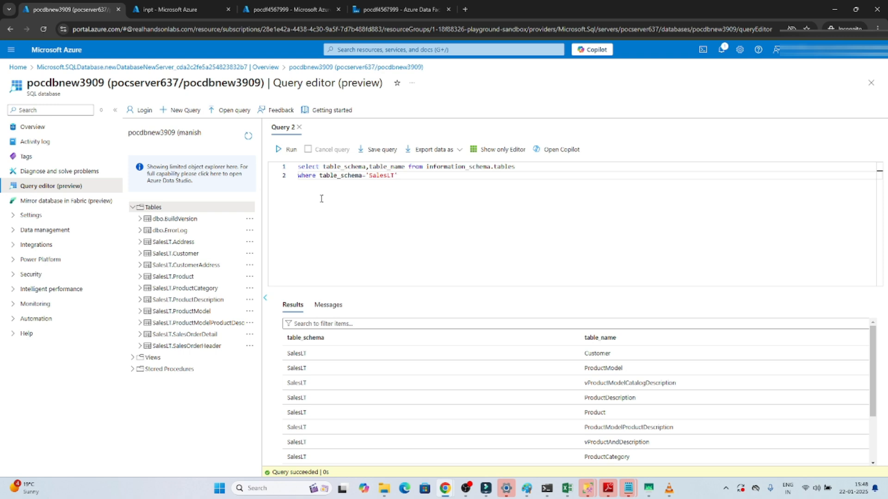
left_click(132, 207)
left_click(132, 208)
double_click(377, 176)
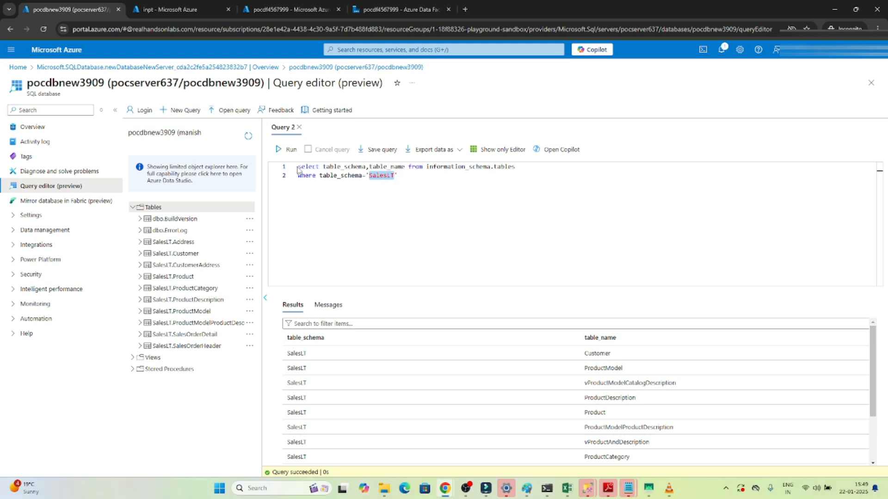
double_click(335, 166)
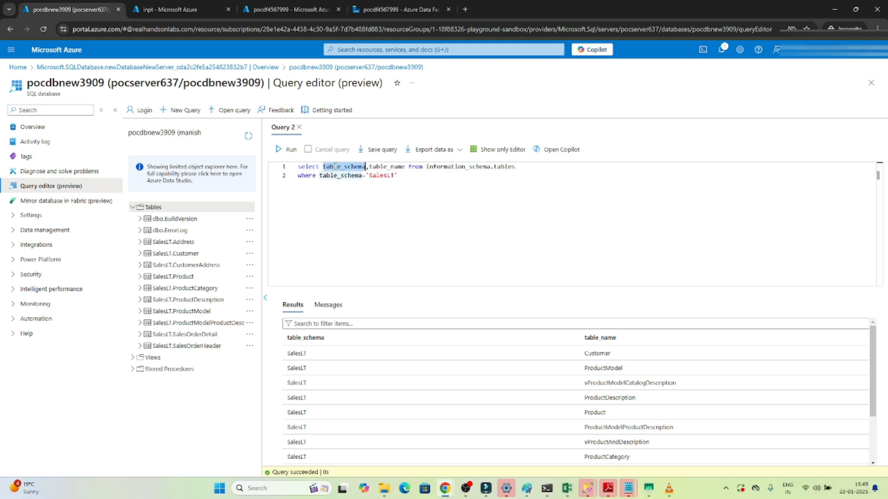
double_click(399, 167)
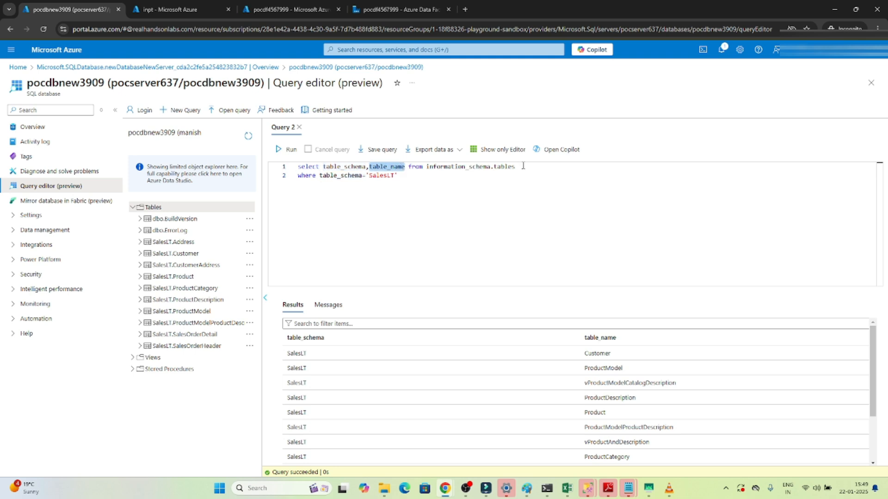
- Run only the select line on information_schema.tables, without the schema filter, and look through all returned schemas and table names
left_click_drag(523, 166, 297, 167)
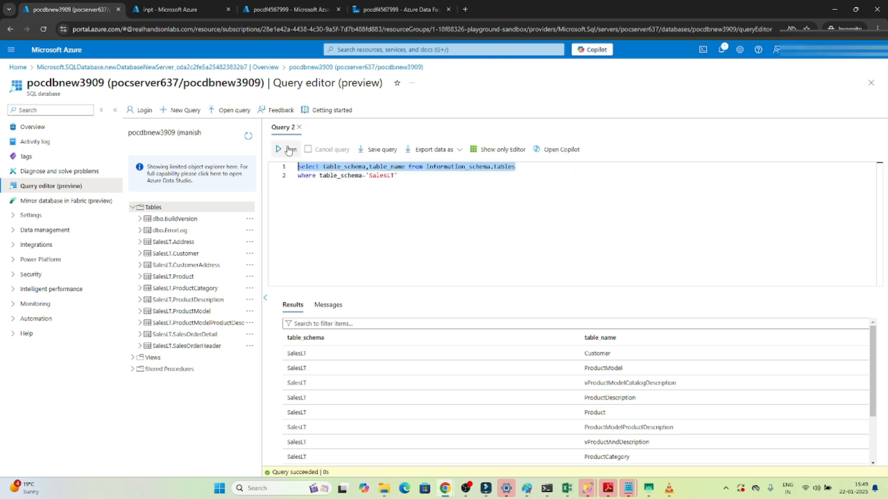
left_click(290, 148)
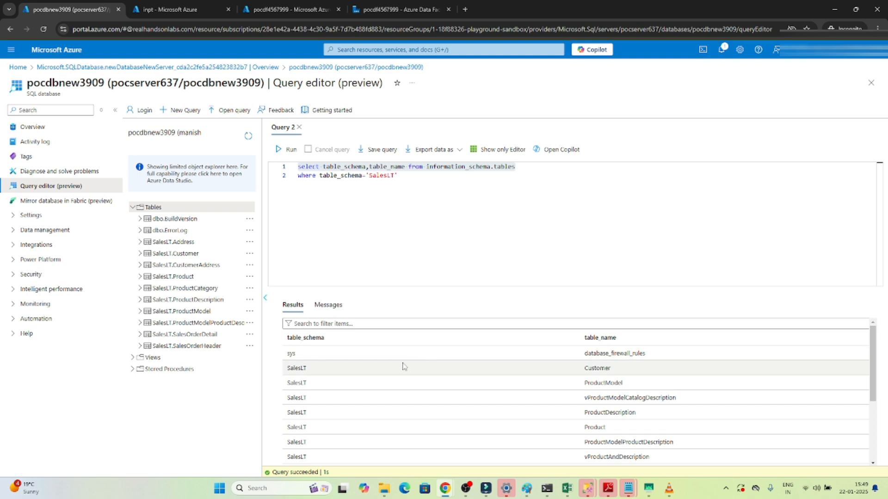
double_click(297, 369)
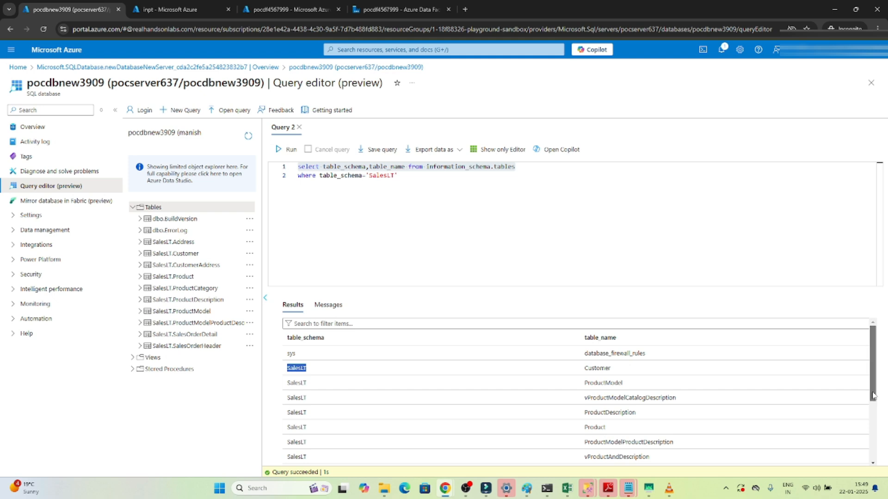
left_click_drag(873, 393, 873, 458)
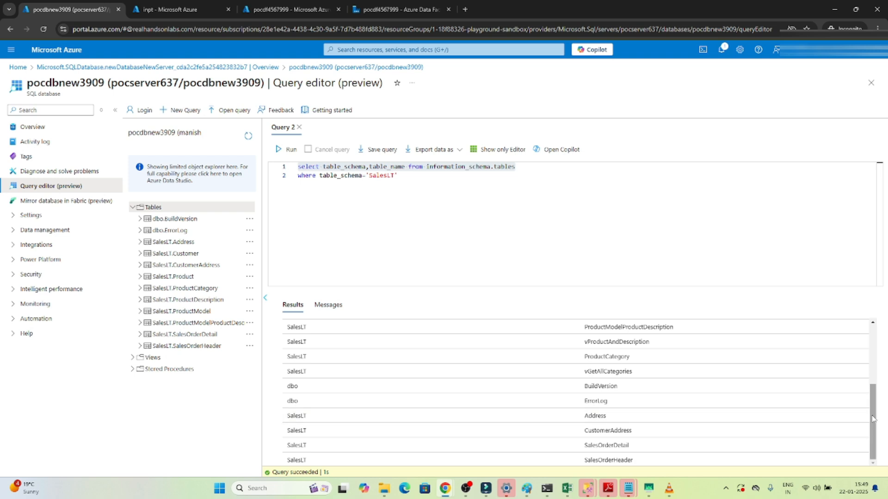
left_click_drag(873, 419, 873, 363)
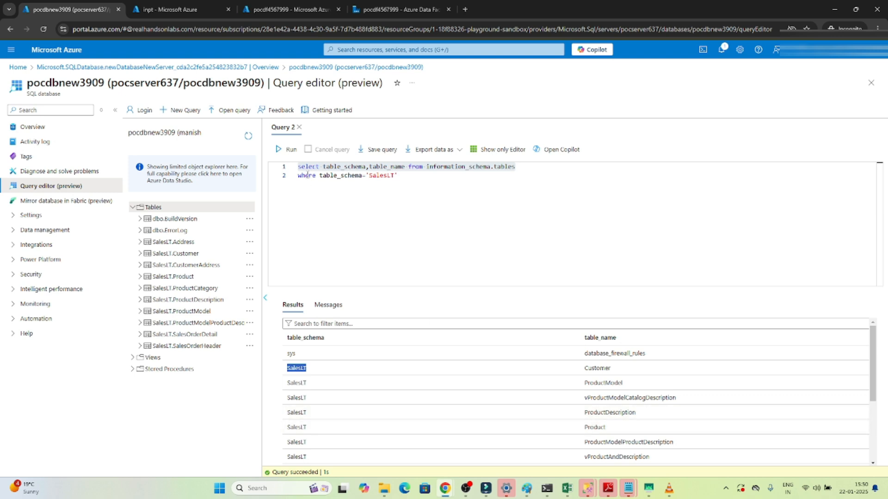
- Run the full query with the table_schema='SalesLT' condition and review the returned tables
double_click(340, 177)
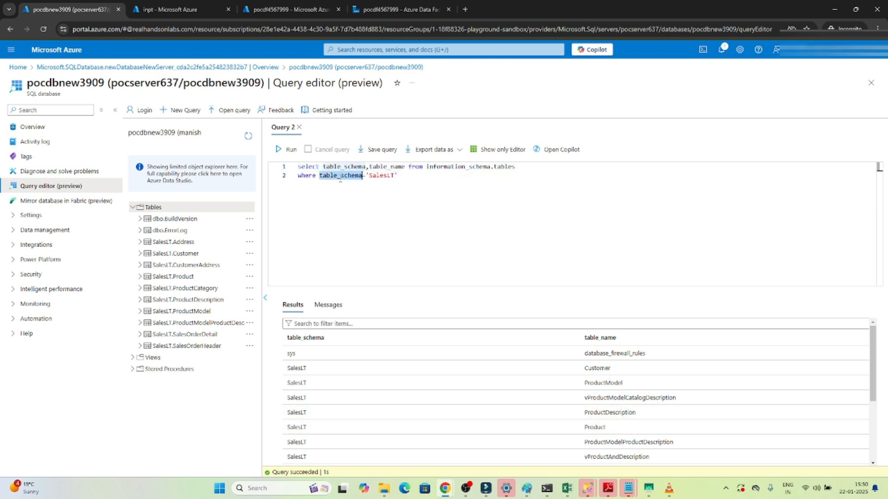
left_click(385, 177)
left_click_drag(350, 201, 275, 176)
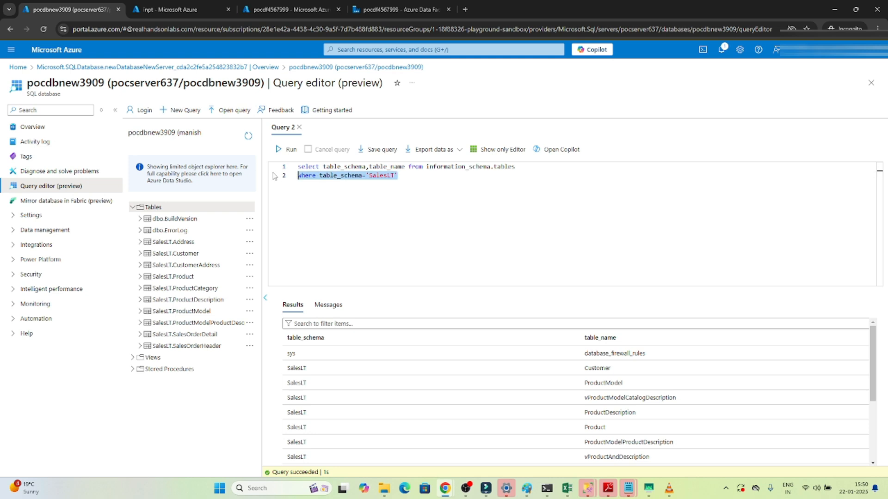
left_click(339, 224)
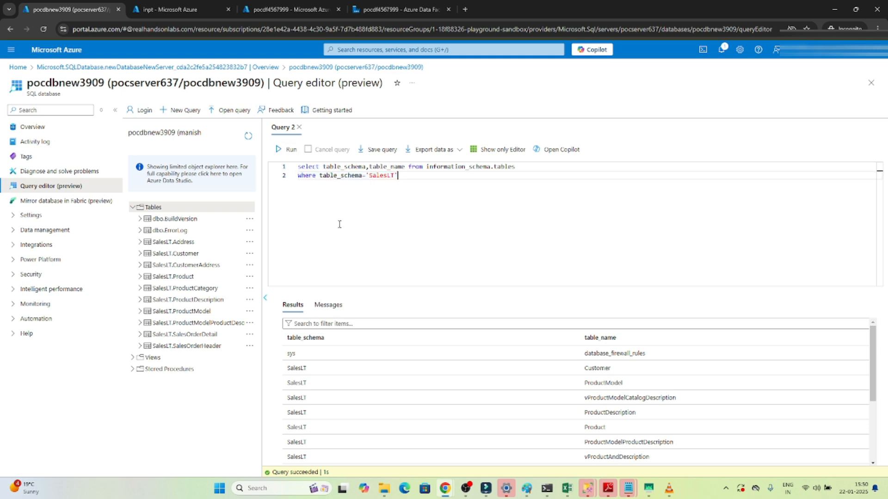
left_click(289, 156)
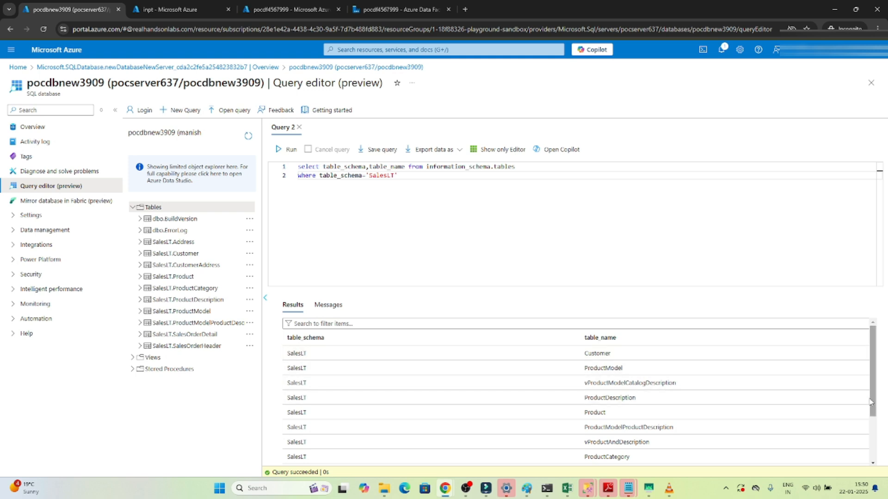
mouse_move(870, 402)
left_mouse_down()
mouse_move(874, 455)
mouse_move(873, 407)
left_mouse_up()
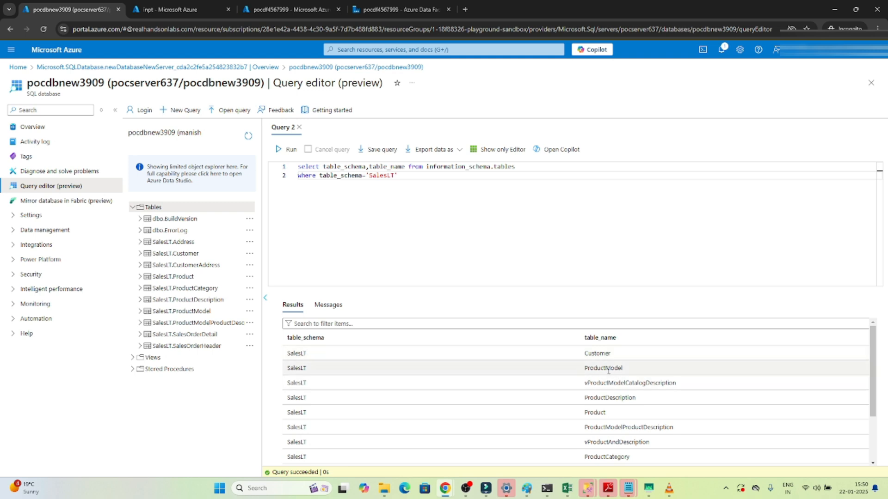
- Inspect the containers of storage account pocstrge34667 and open the inpt container, comparing it with the SalesLT table list
left_click(154, 4)
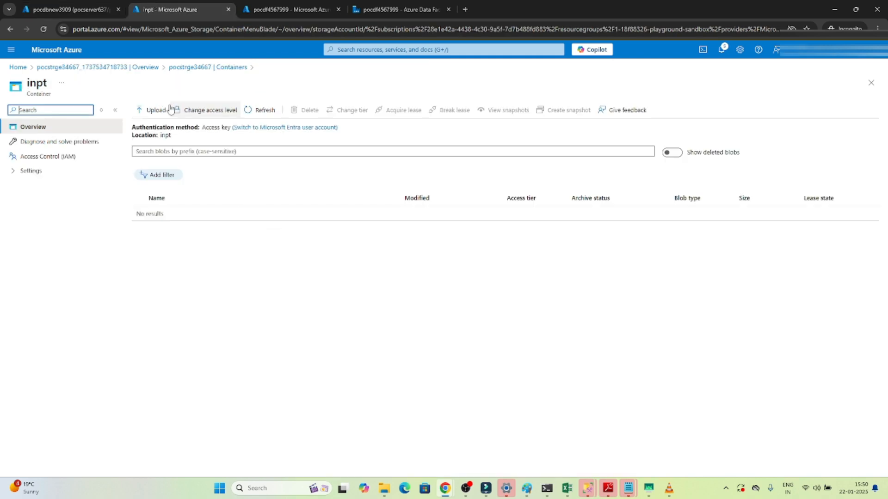
left_click(175, 68)
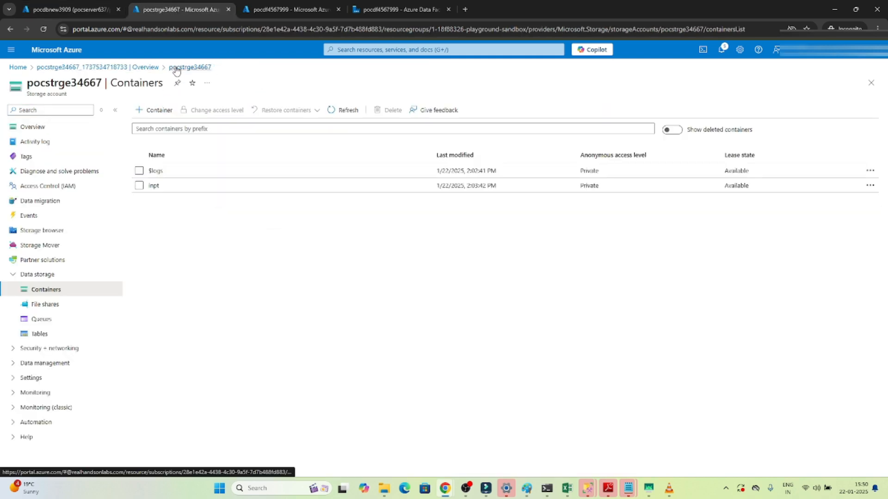
left_click(153, 193)
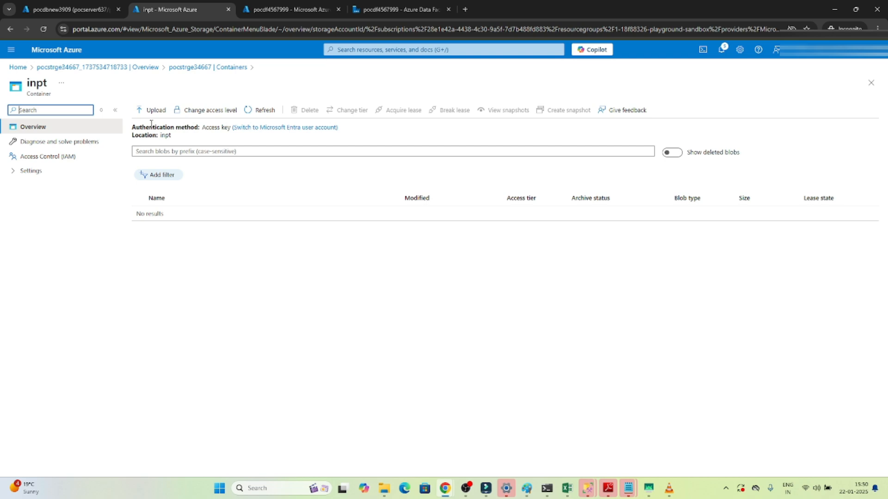
left_click(63, 9)
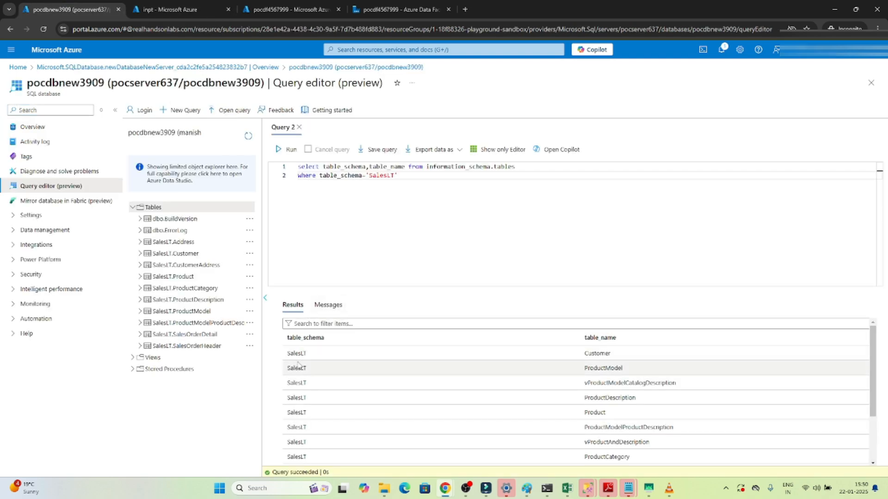
left_click(213, 8)
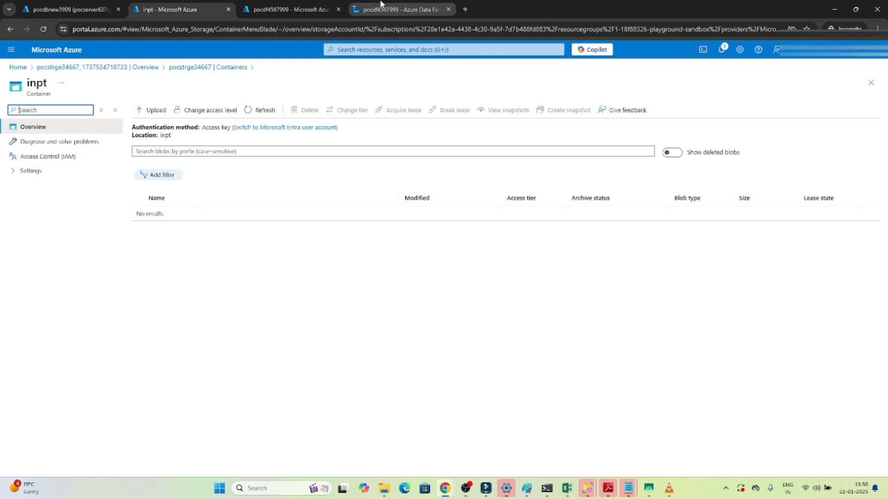
- Switch to the pocdf4567999 data factory and create a new pipeline
left_click(381, 4)
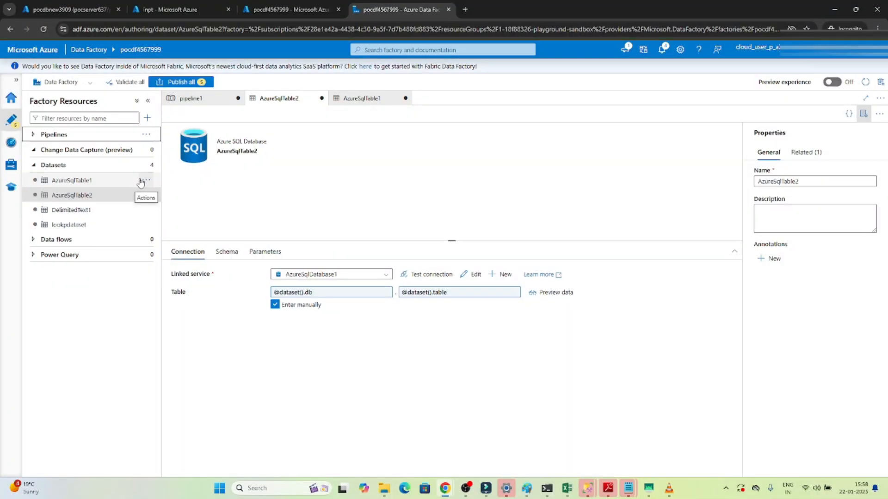
left_click(147, 137)
left_click(167, 151)
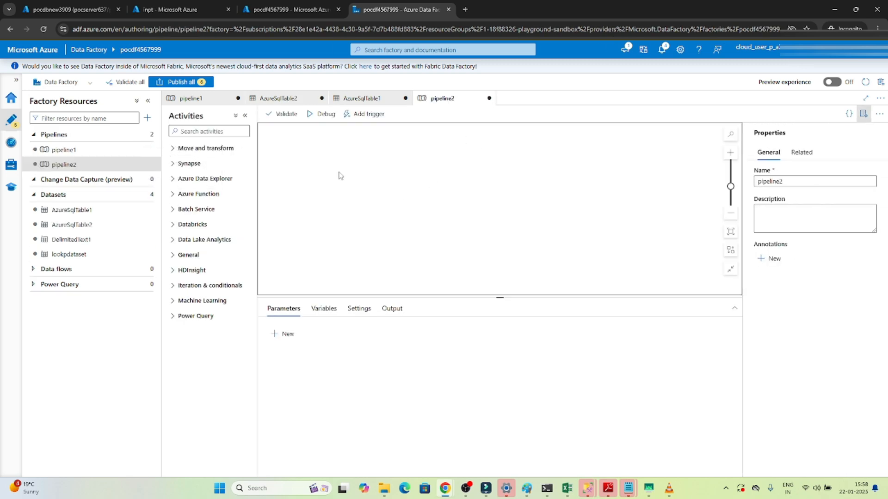
- Recheck the SalesLT query in the query editor and add a Lookup activity to the new pipeline's canvas
left_click(49, 3)
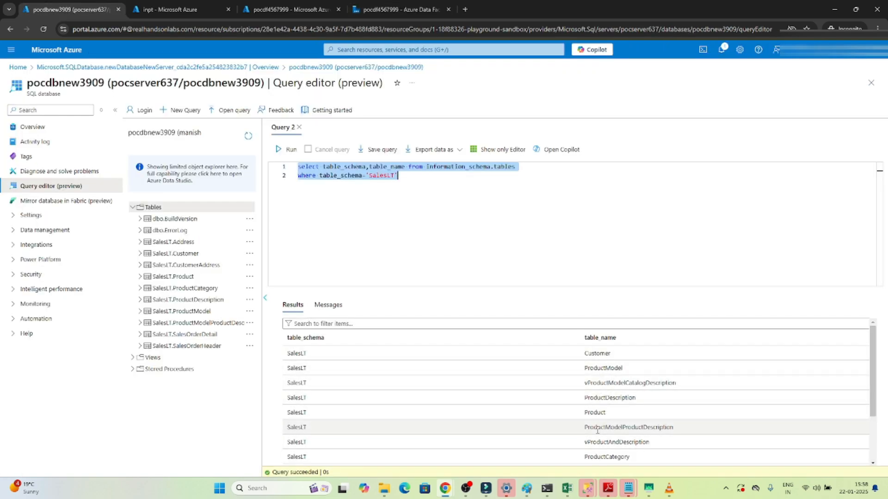
left_click(396, 9)
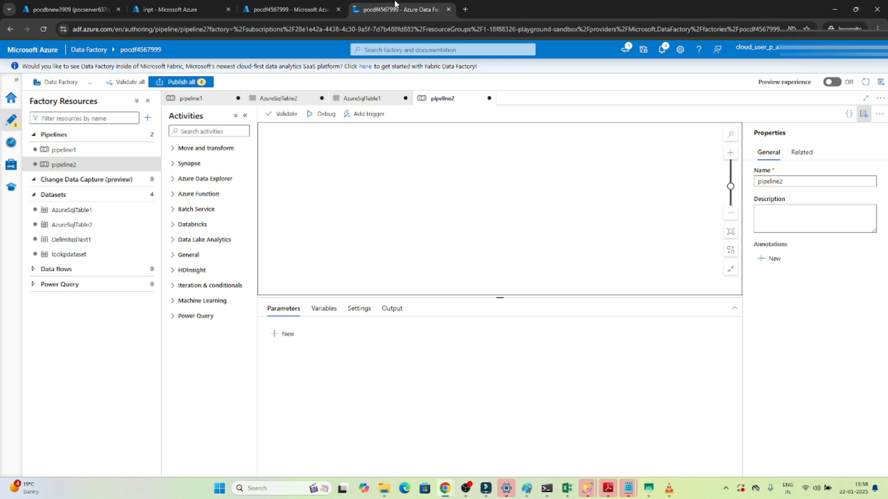
left_click(188, 131)
type("look")
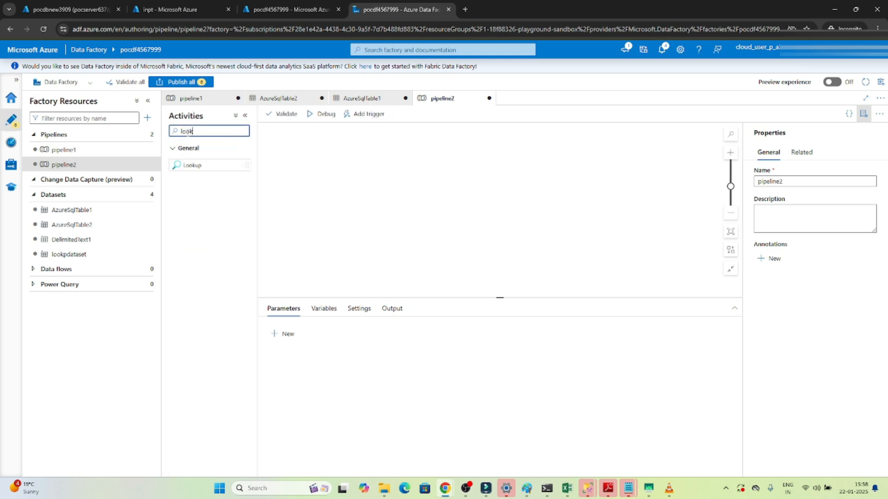
left_click_drag(192, 165, 371, 181)
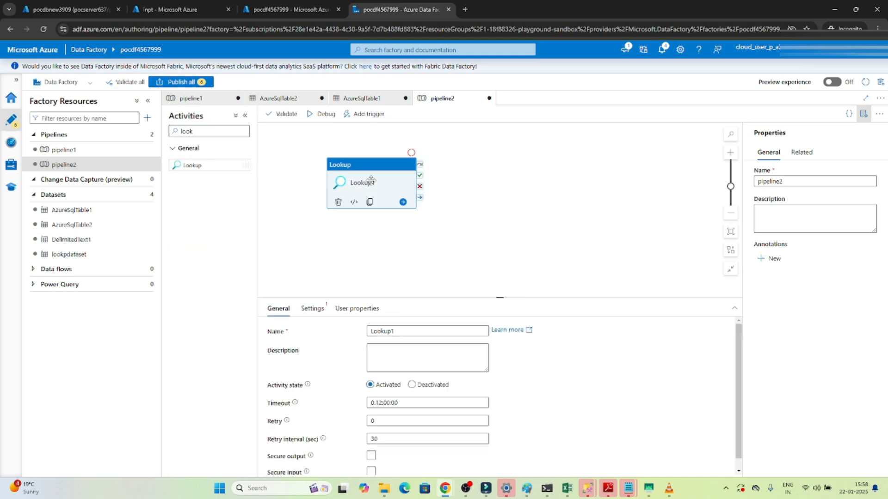
- Start a new source dataset for the Lookup activity using the Azure SQL Database data store
left_click(314, 309)
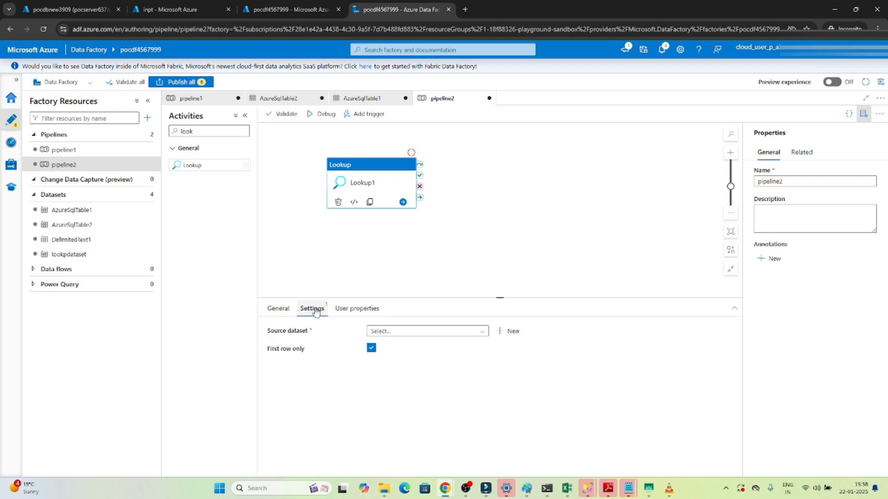
left_click(506, 332)
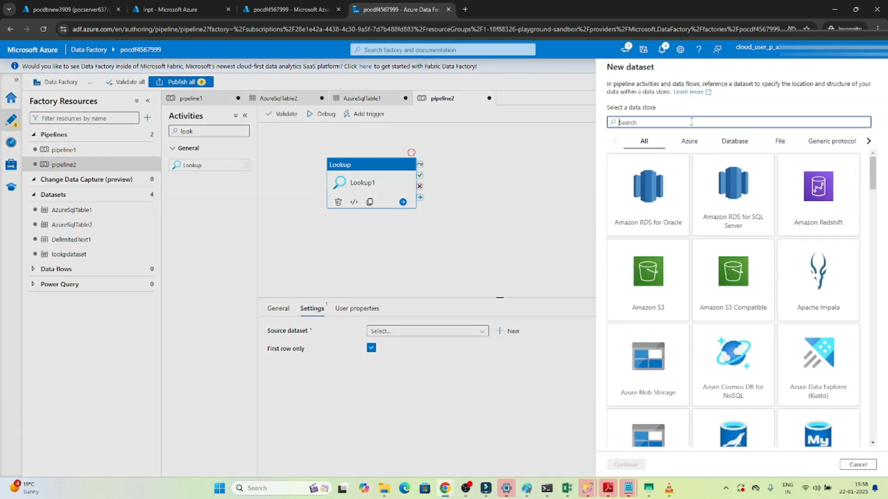
type("sql")
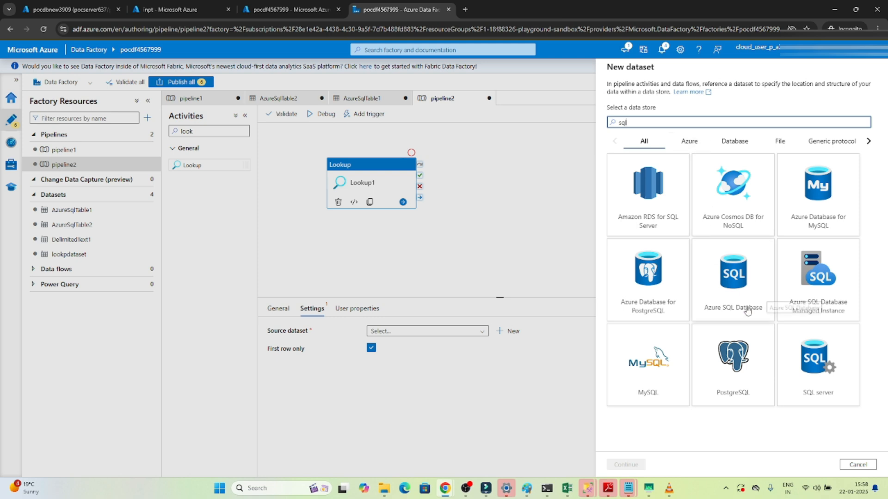
left_click(748, 311)
left_click(622, 464)
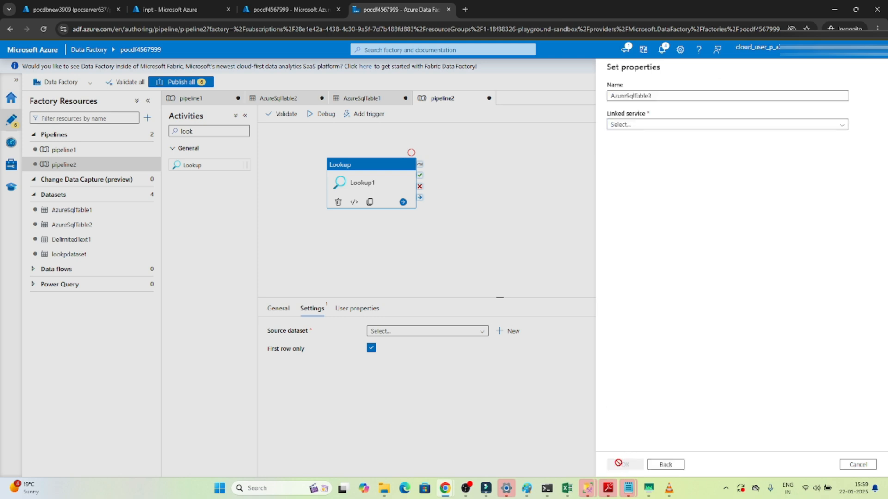
- Start a new linked service for the dataset and name it Azurelkp
left_click(627, 125)
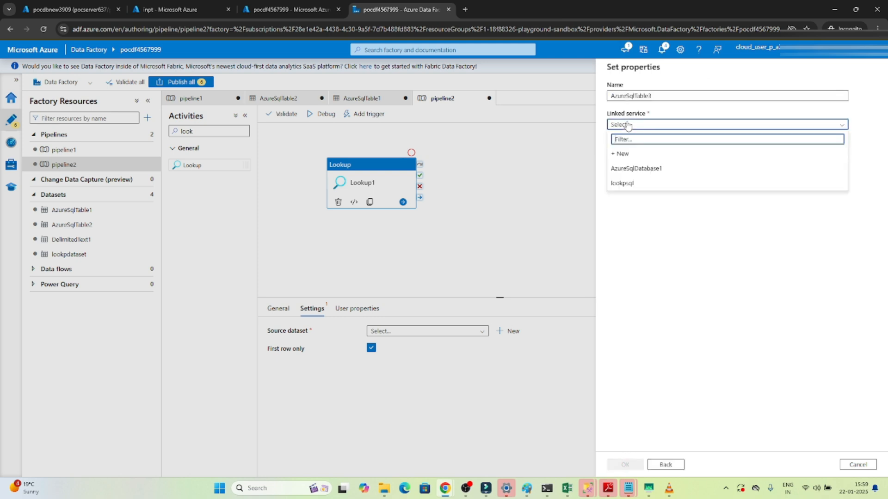
left_click(620, 153)
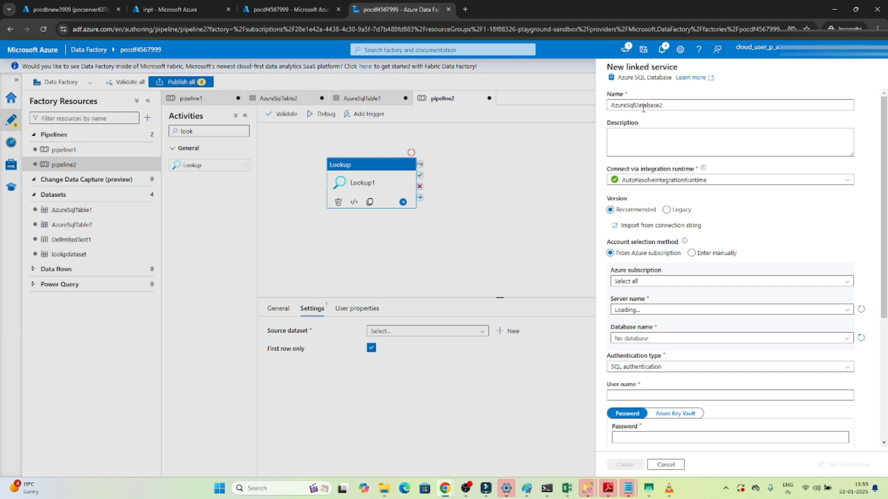
left_click(668, 105)
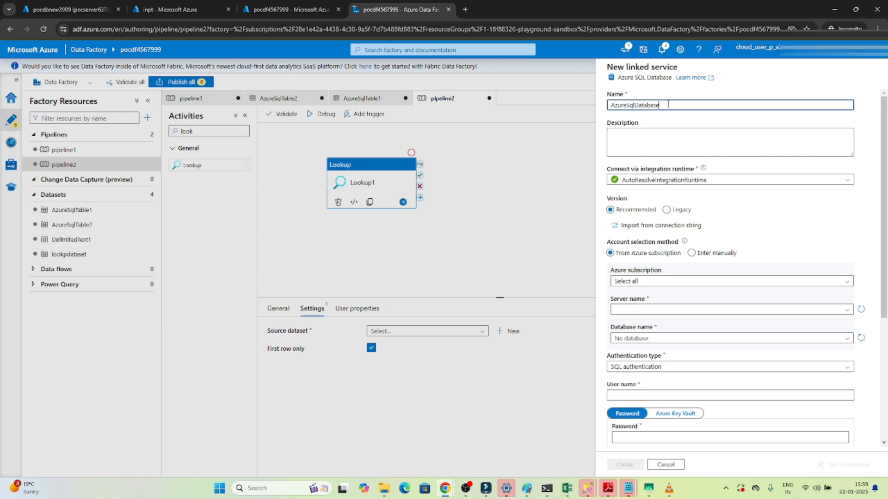
key("BackSpace")
key("BackSpace")
key("BackSpace")
key("BackSpace")
key("BackSpace")
key("BackSpace")
key("BackSpace")
key("BackSpace")
key("BackSpace")
- Set the linked service to the Legacy version with the P9-Real Hands-On Labs subscription and server pocserver637
left_click(670, 211)
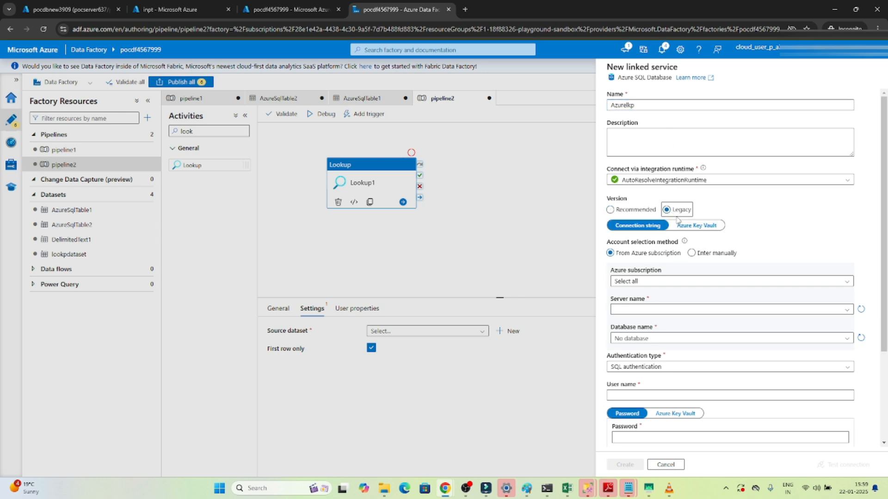
left_click(630, 282)
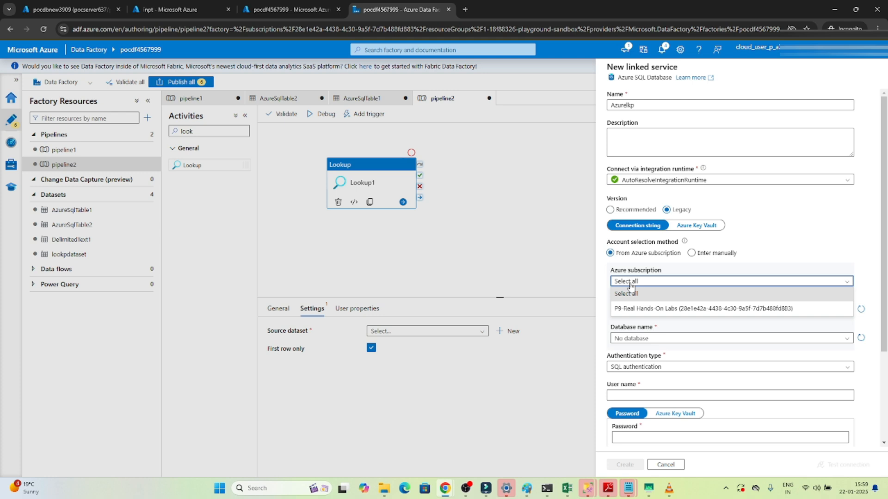
left_click(621, 308)
left_click(626, 309)
left_click(626, 324)
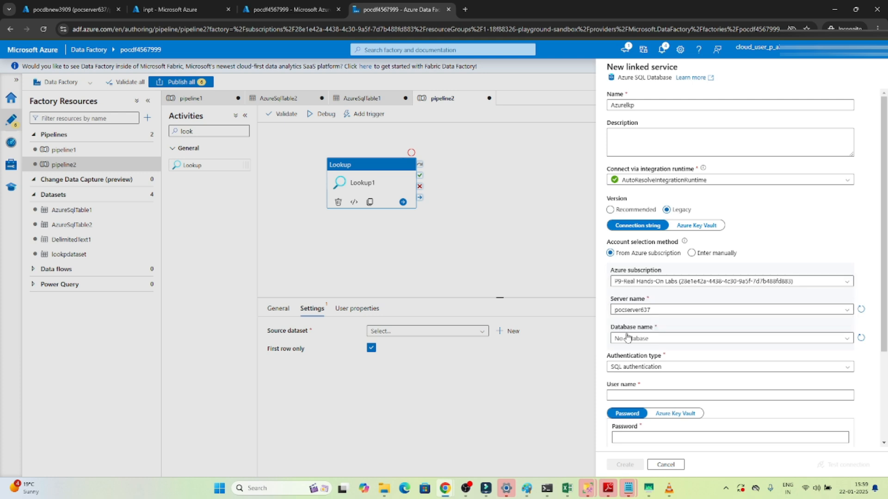
- Select the pocdbnew3909 database for the linked service and enter the SQL user name
left_click(630, 338)
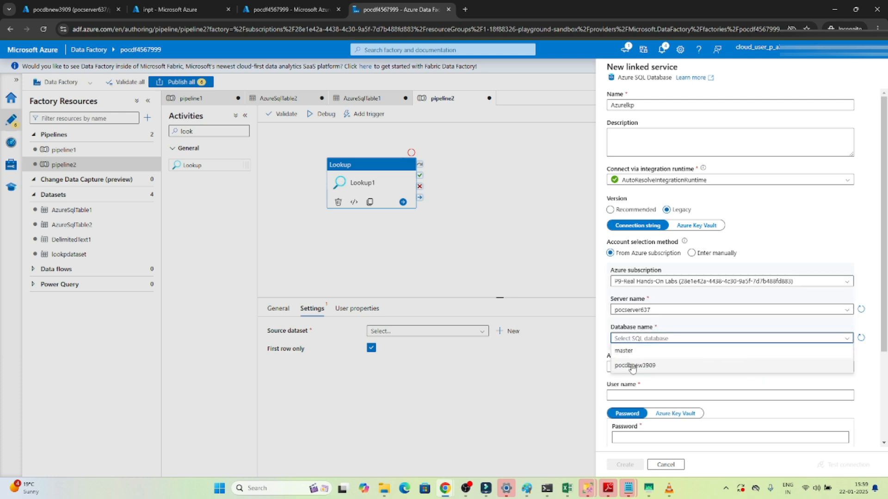
left_click(632, 366)
left_click(628, 393)
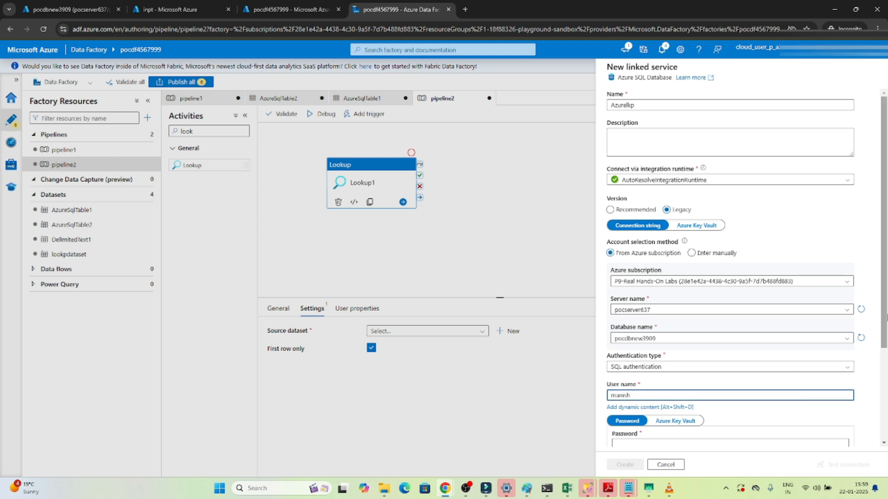
- Enter the SQL account password, then test the connection and create the linked service
left_click_drag(885, 322, 884, 413)
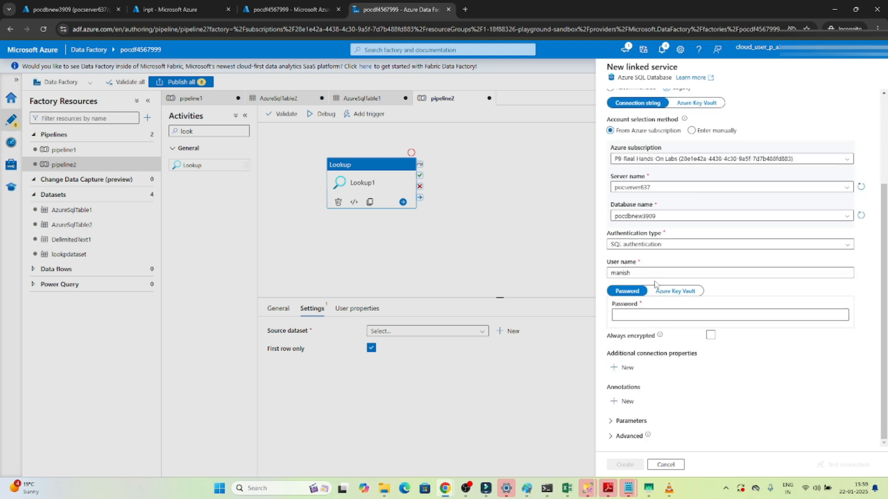
left_click(628, 318)
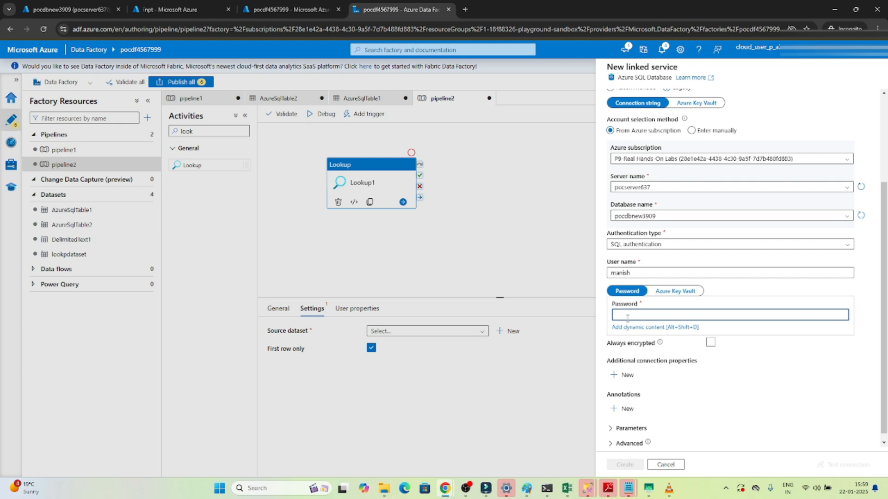
key("ctrl+v")
left_click(833, 463)
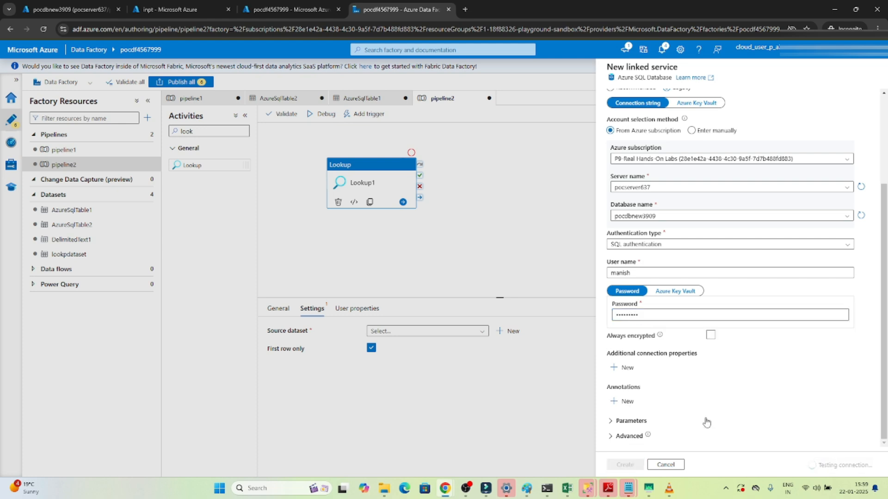
left_click(625, 465)
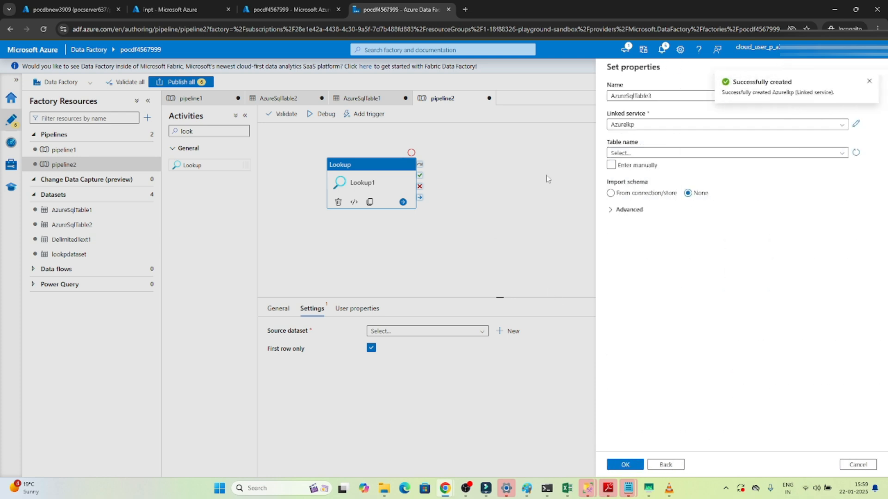
- Choose SalesLT.Address as the new dataset's table and save the dataset as the Lookup source
left_click(664, 153)
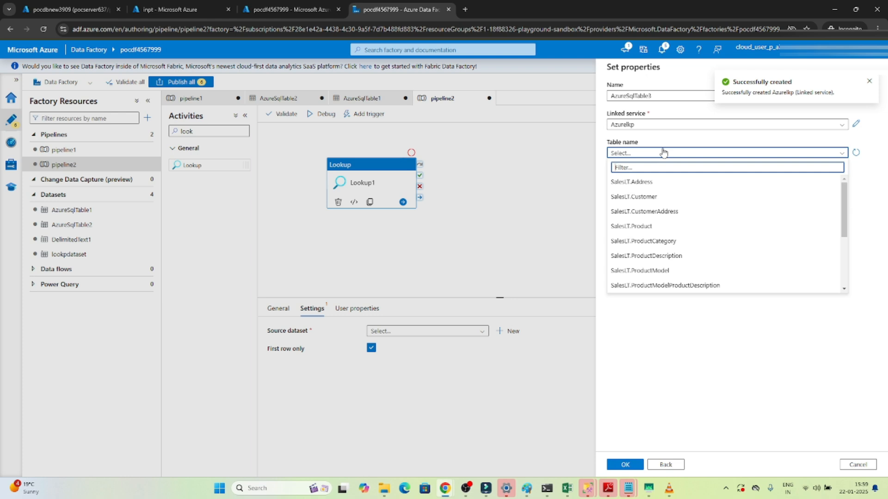
left_click(640, 182)
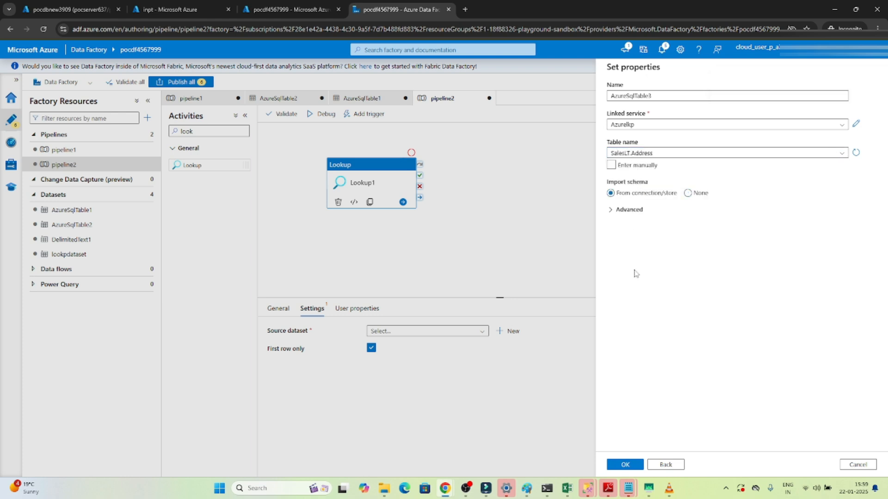
left_click(626, 464)
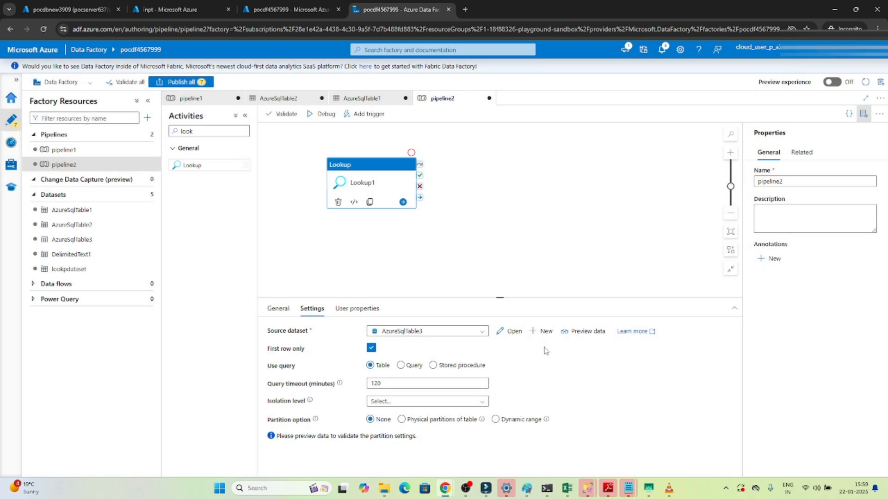
- Switch the Lookup to Query and copy in the database query editor's SQL that selects table_schema and table_name where table_schema='SalesLT'
left_click(402, 366)
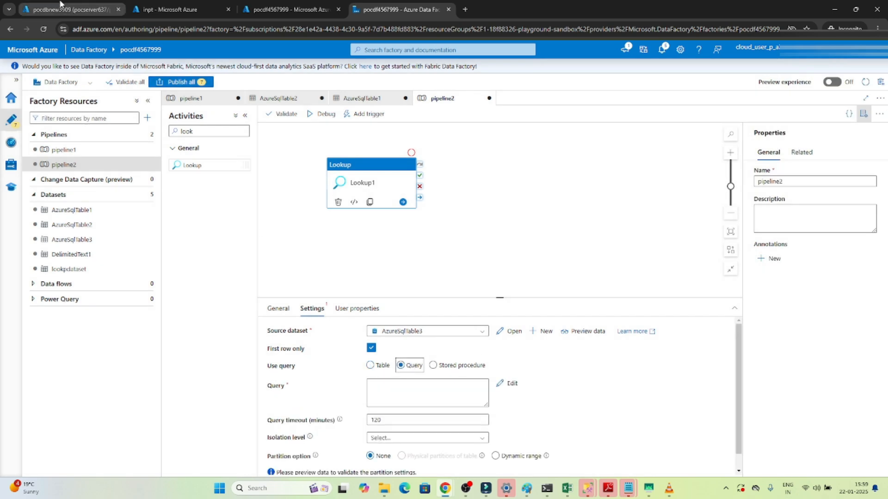
left_click(60, 5)
left_click(396, 190)
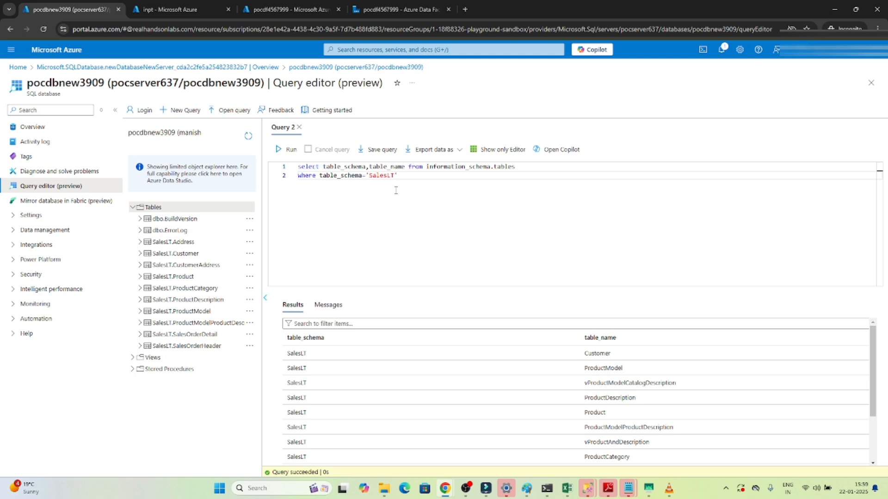
key("ctrl+a")
key("ctrl+c")
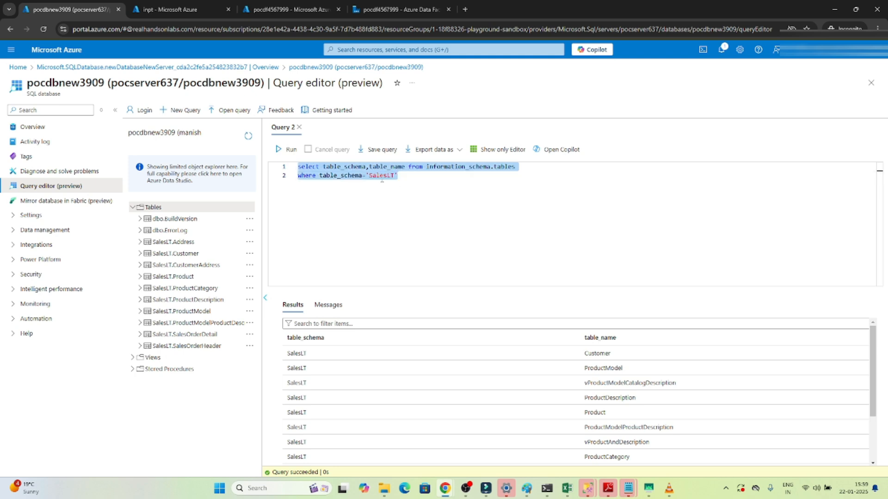
left_click(395, 10)
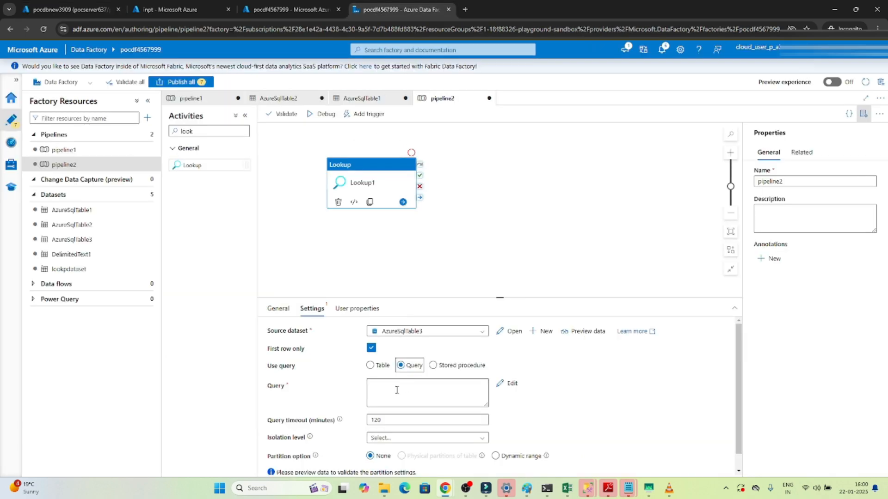
left_click(396, 390)
key("ctrl+v")
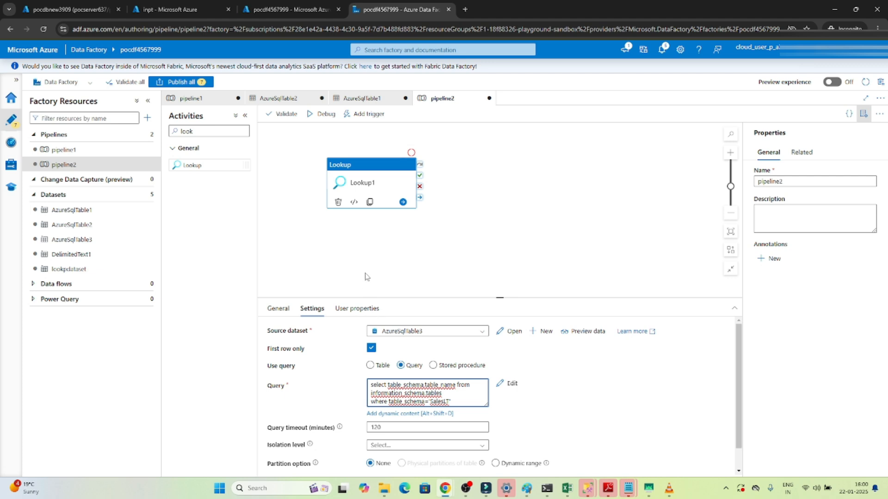
- Debug pipeline2 and check the input and output of its Lookup activity
left_click(323, 116)
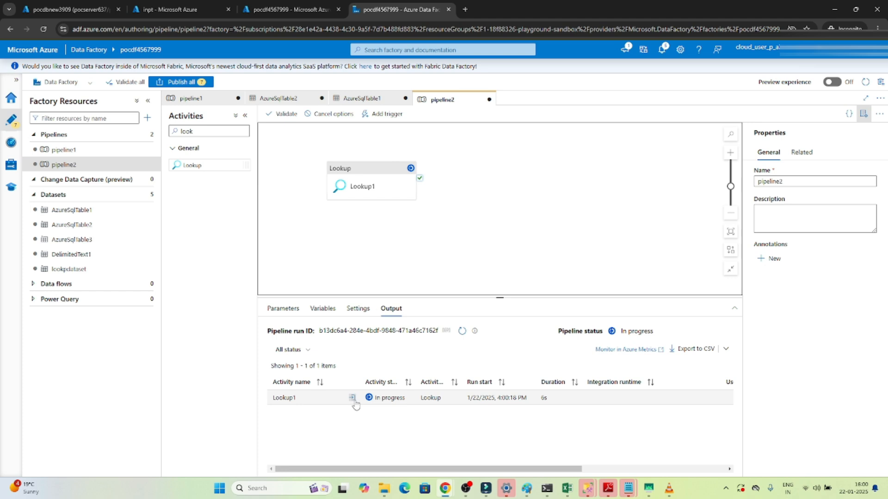
left_click(353, 398)
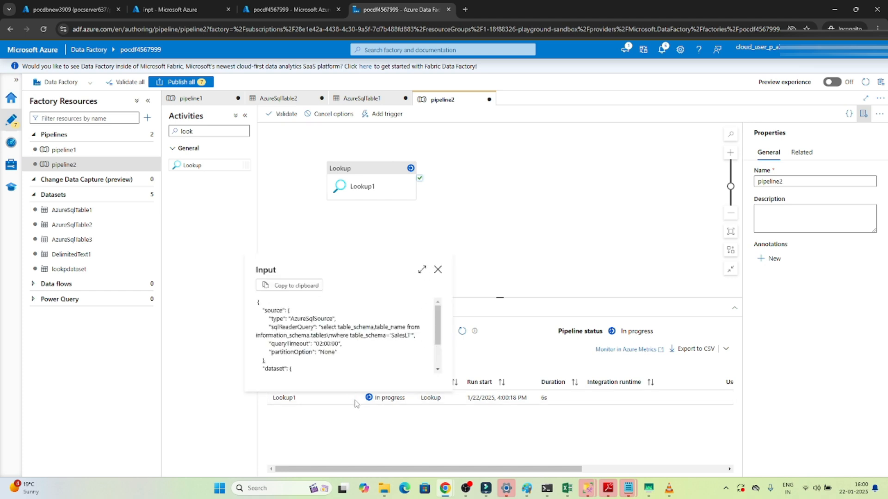
left_click(437, 269)
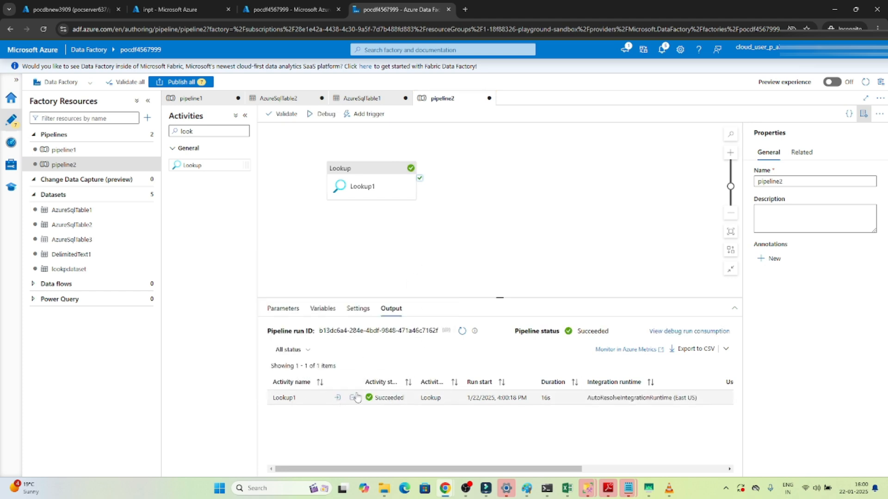
left_click(355, 397)
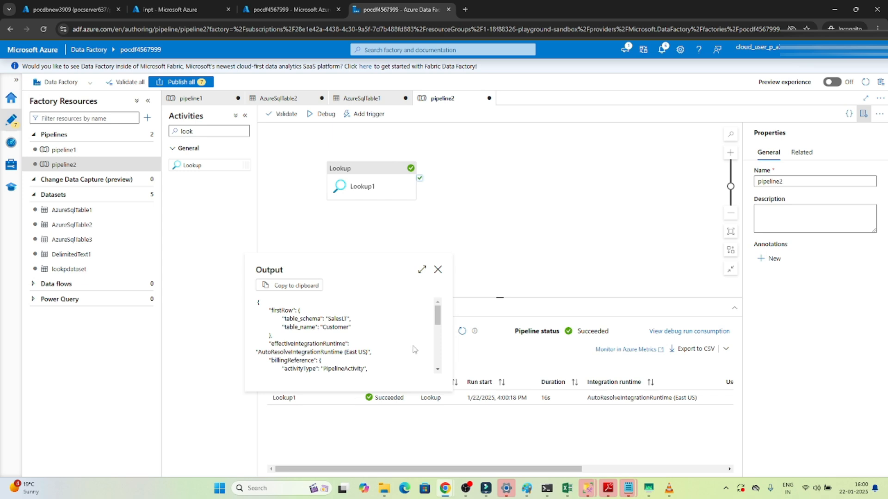
scroll(440, 352, "down", 5)
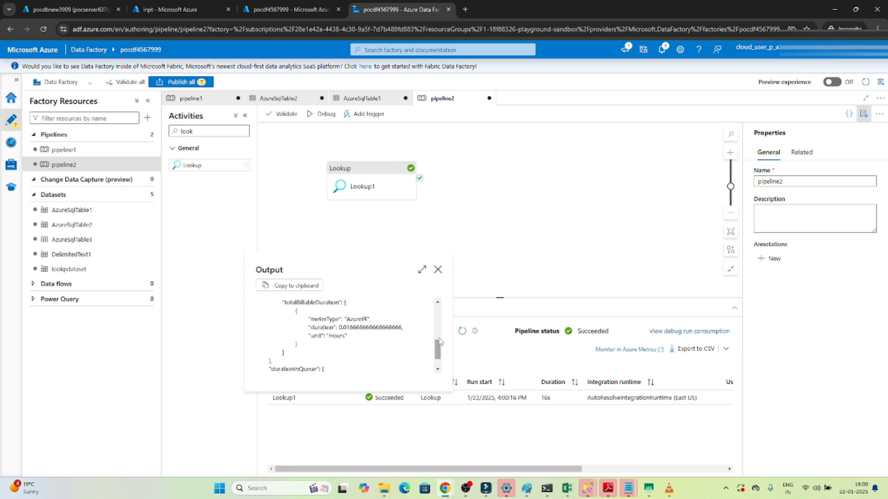
left_click(437, 313)
left_click(438, 313)
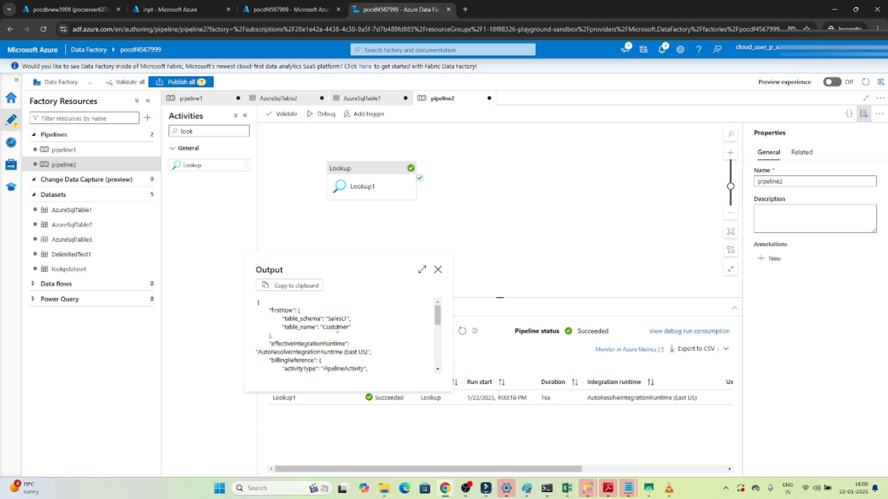
left_click(438, 270)
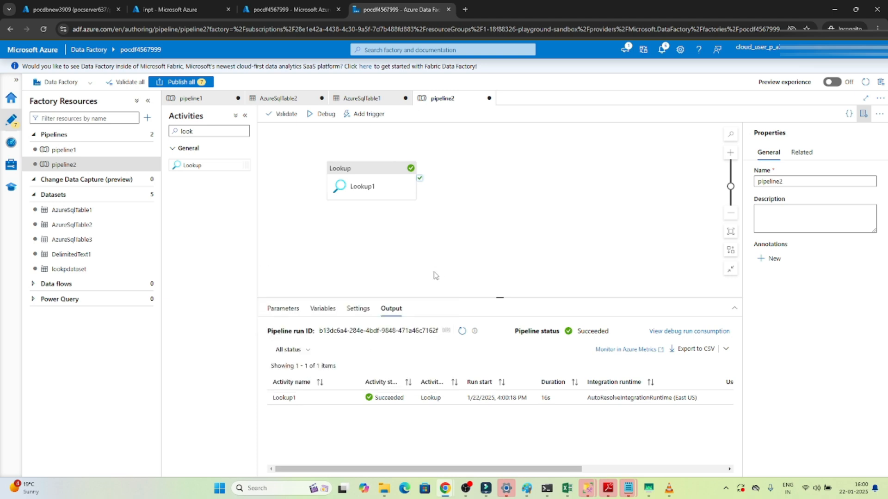
- Turn off First row only for the Lookup activity and debug the pipeline again
left_click(370, 174)
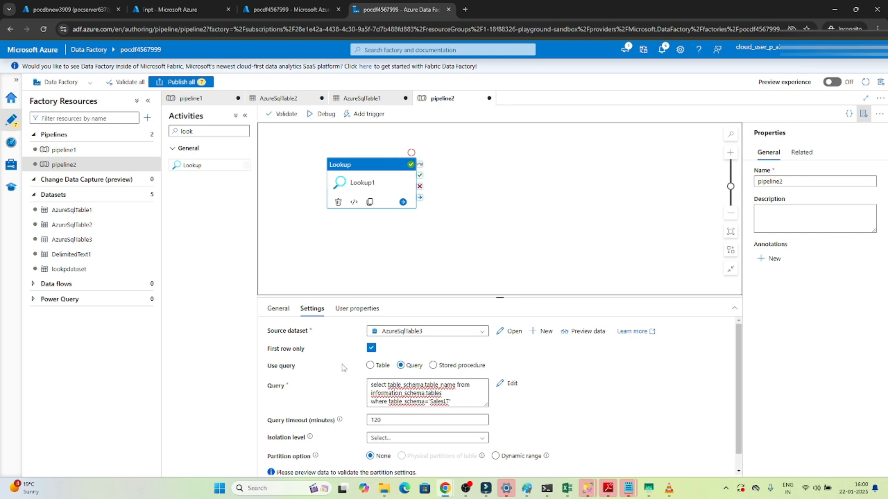
left_click(371, 349)
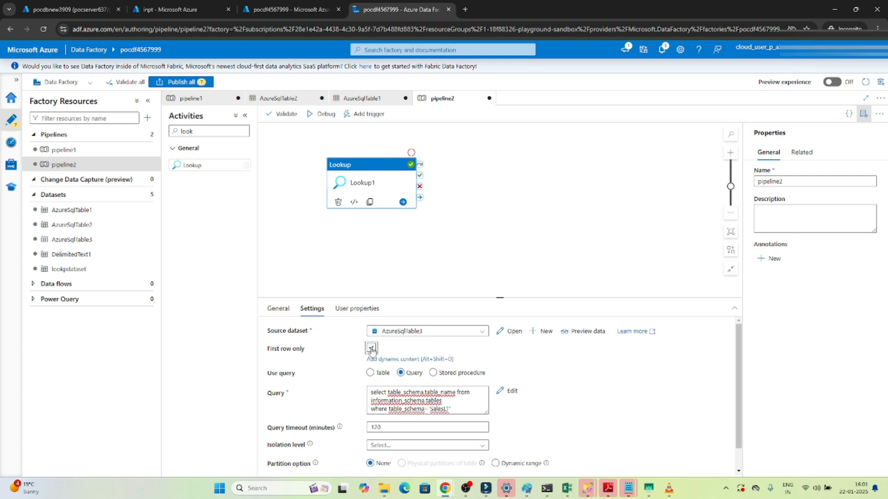
left_click(321, 115)
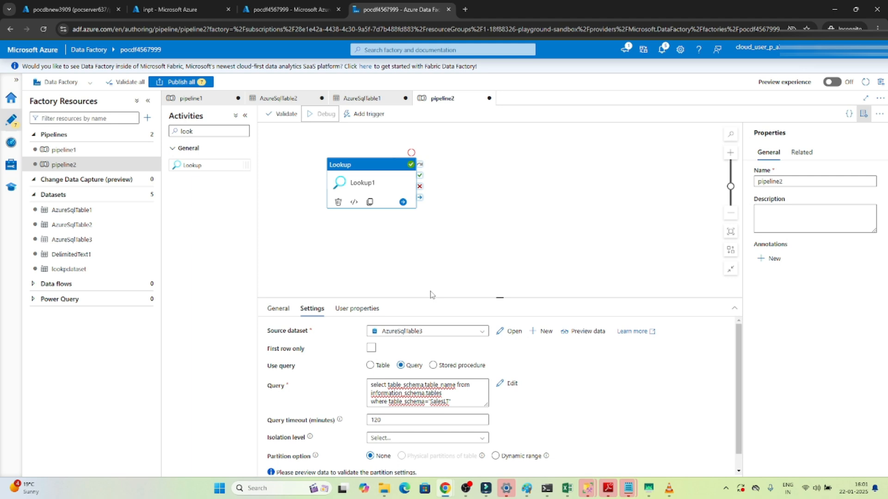
left_click(430, 294)
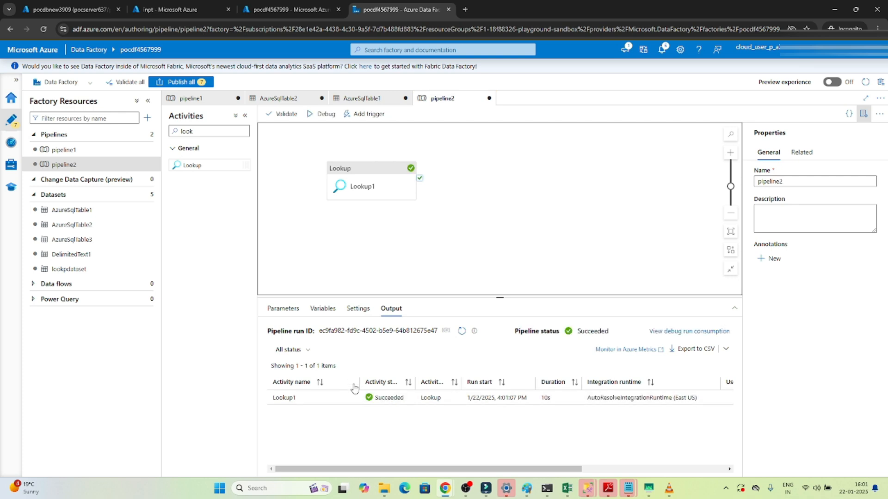
- Examine the table_schema and table_name entries in the output of the new Lookup run
left_click(351, 399)
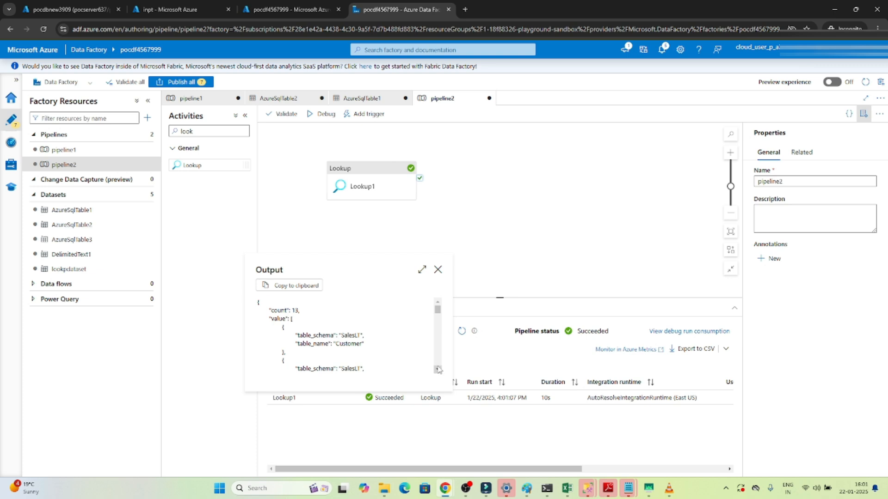
scroll(437, 369, "down", 2)
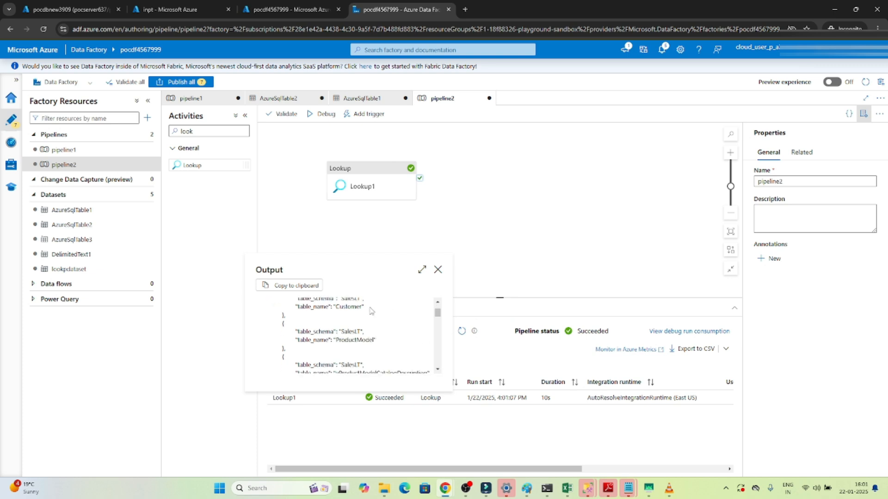
scroll(436, 303, "up", 1)
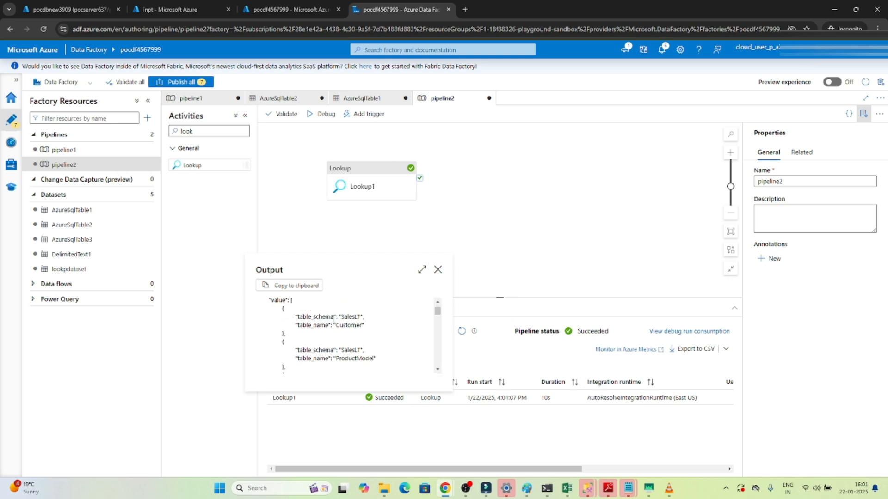
double_click(325, 316)
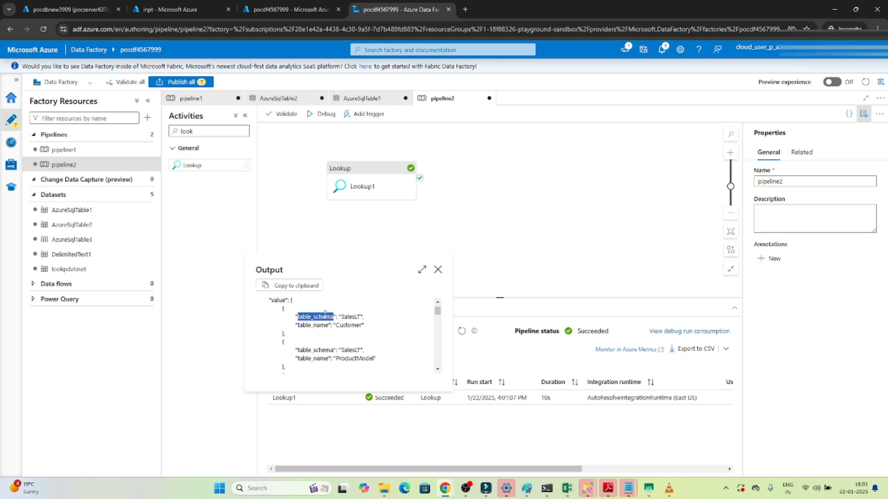
left_click(352, 314)
double_click(323, 326)
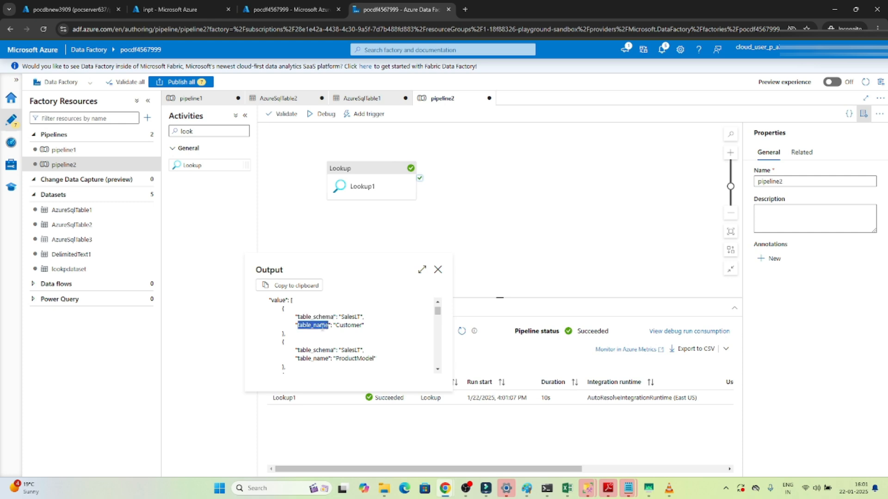
double_click(348, 326)
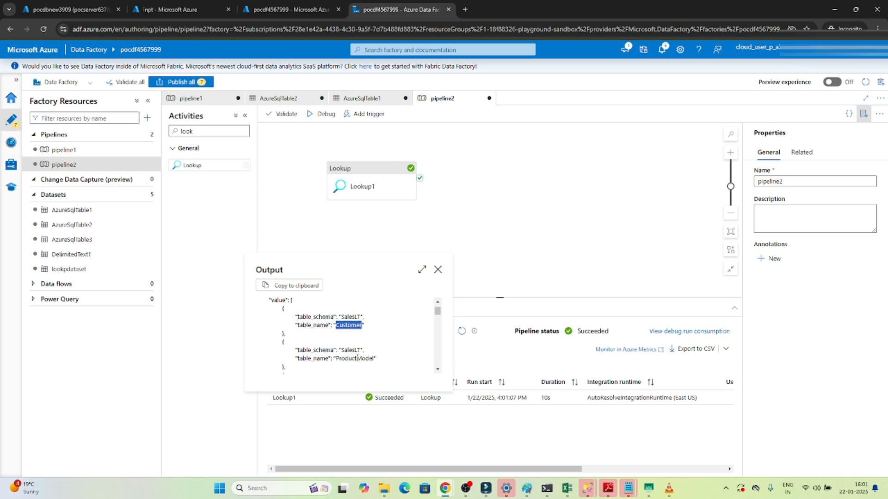
left_click(439, 370)
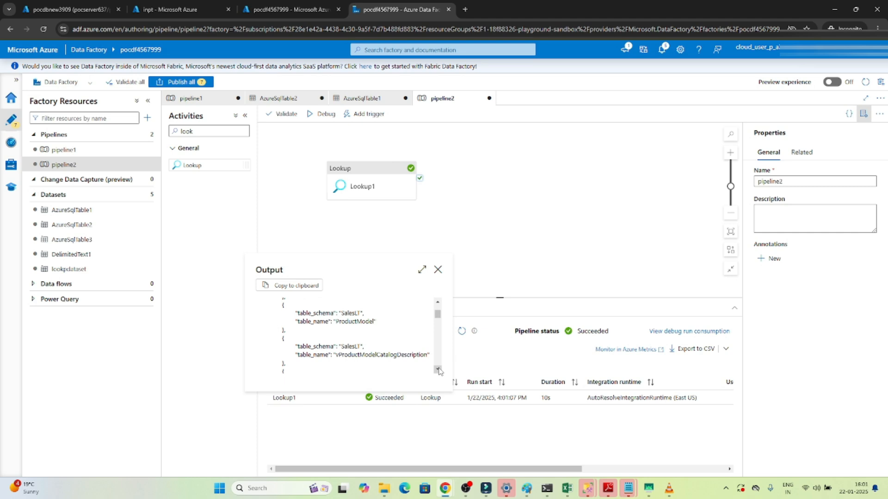
scroll(438, 365, "down", 10)
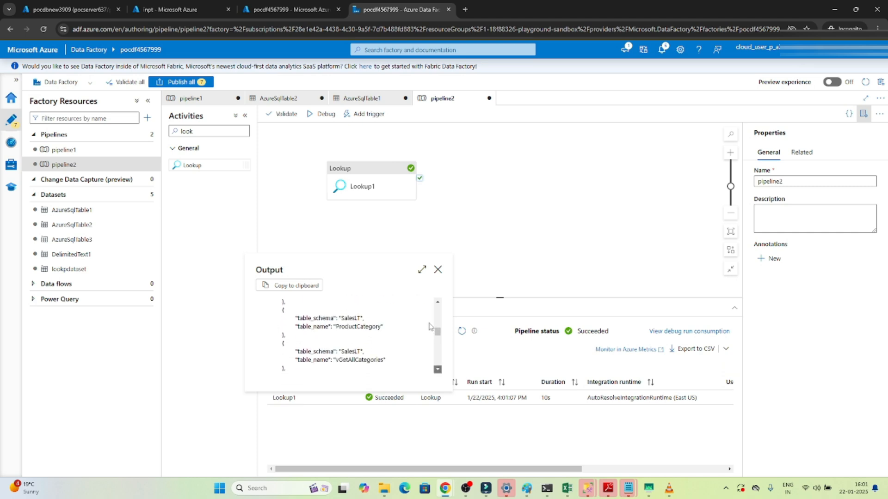
left_click_drag(438, 332, 438, 313)
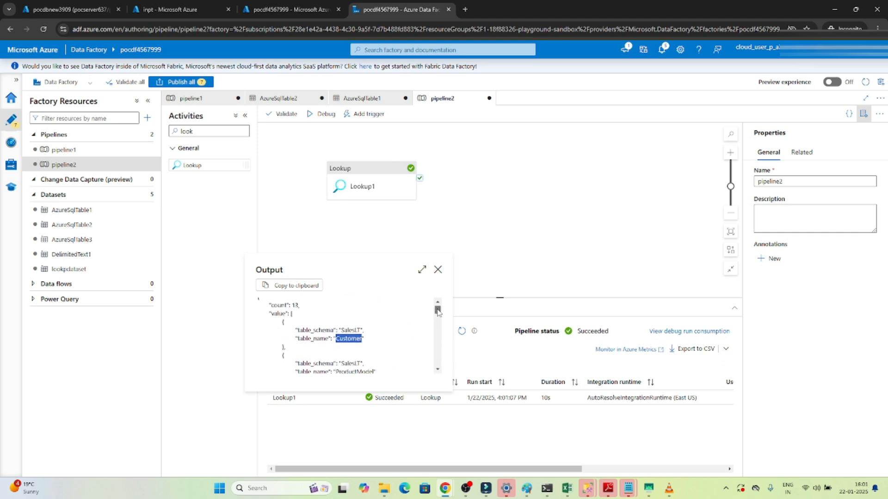
double_click(351, 330)
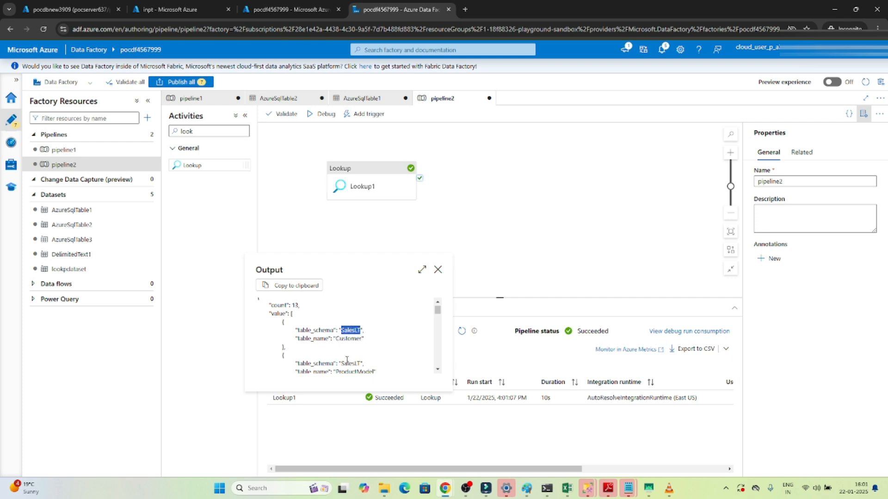
double_click(316, 329)
double_click(314, 339)
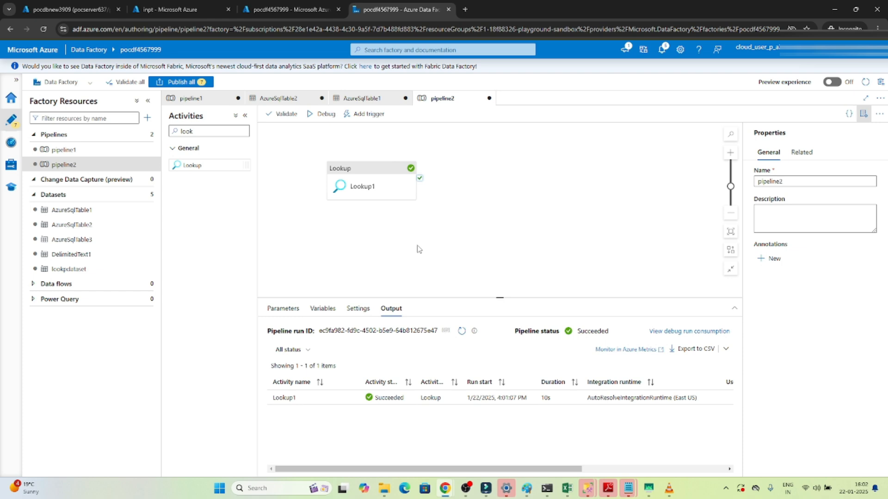
- Find the ForEach activity, add it to pipeline2 beside Lookup1, and connect Lookup1's success output to it
left_click(199, 131)
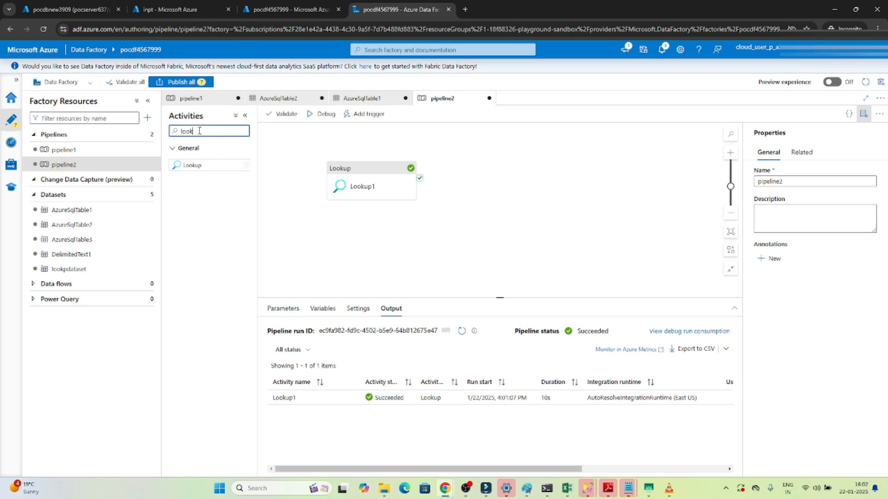
key("BackSpace")
key("BackSpace")
key("BackSpace")
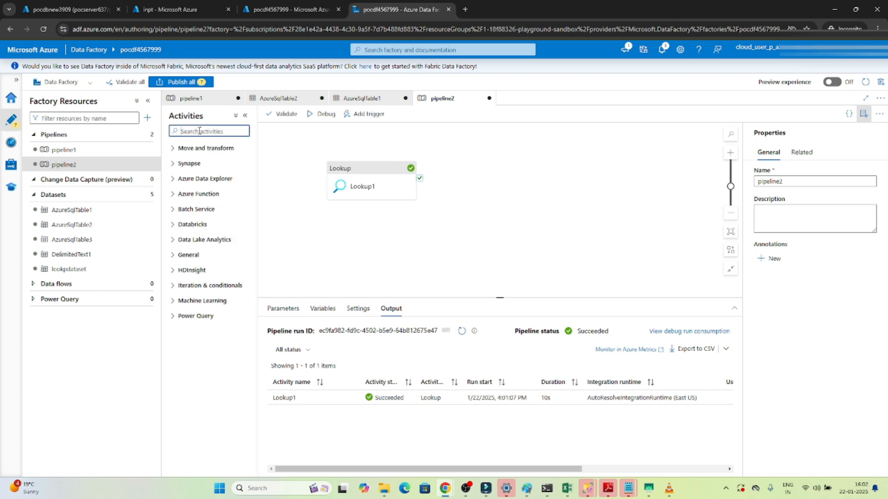
type("for")
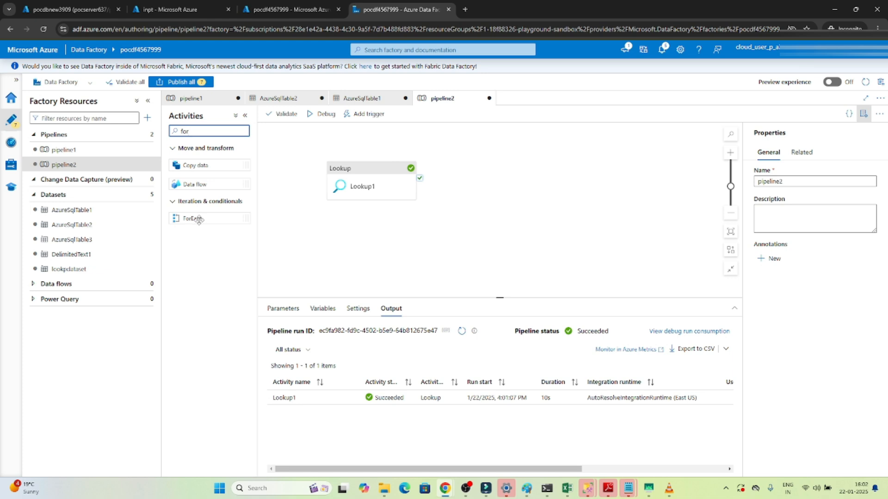
left_click_drag(199, 219, 480, 163)
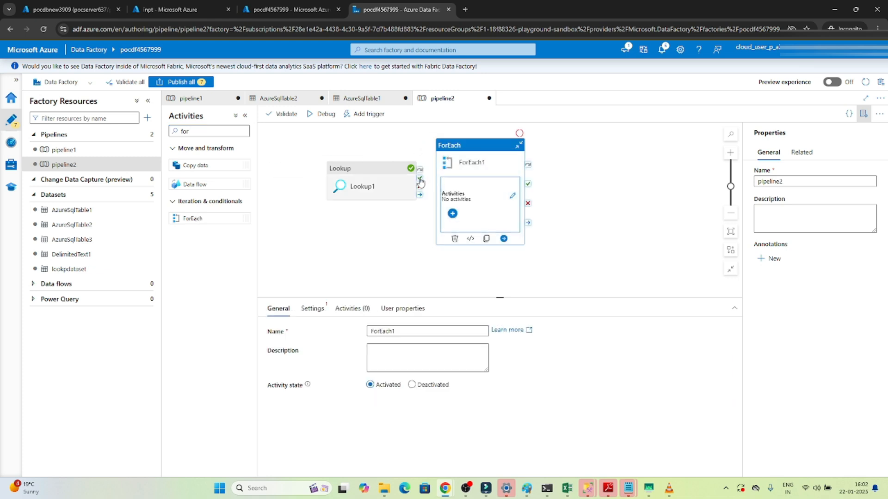
left_click_drag(420, 181, 451, 185)
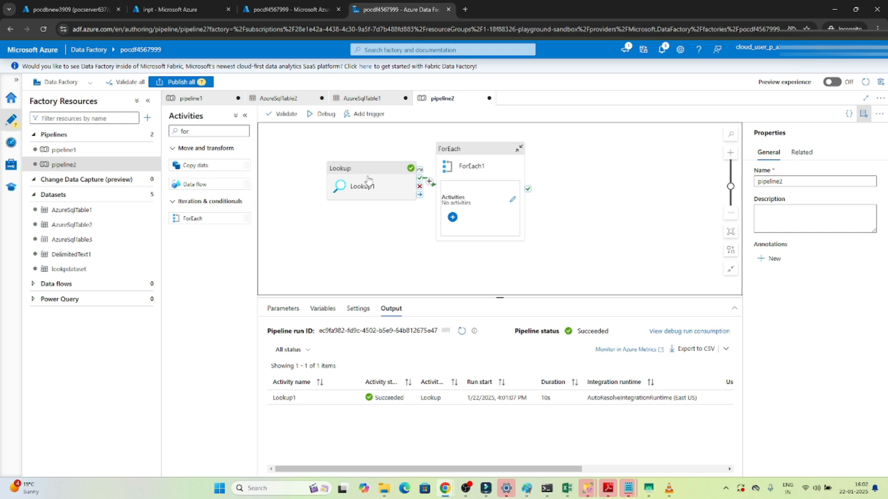
left_click(472, 153)
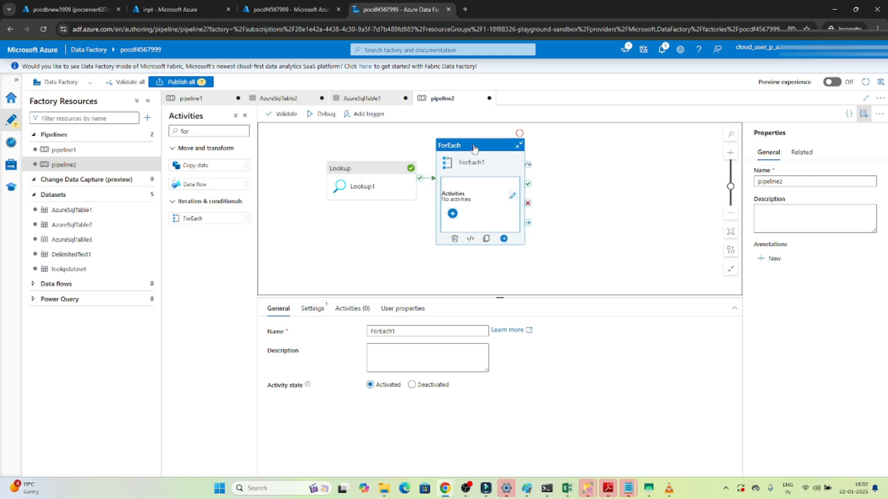
left_click(312, 308)
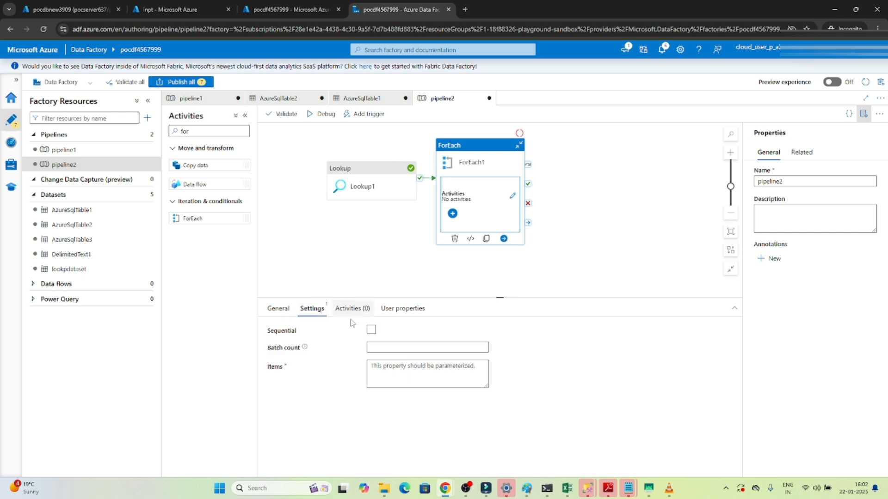
left_click(372, 330)
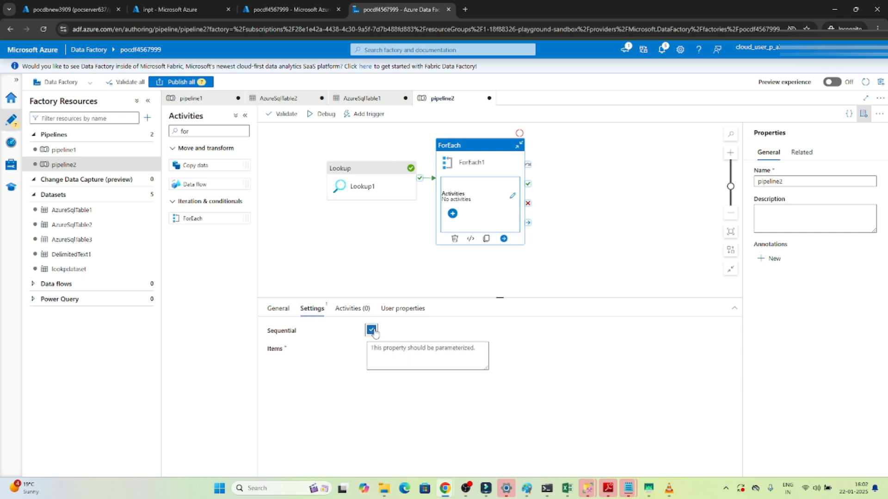
left_click(393, 359)
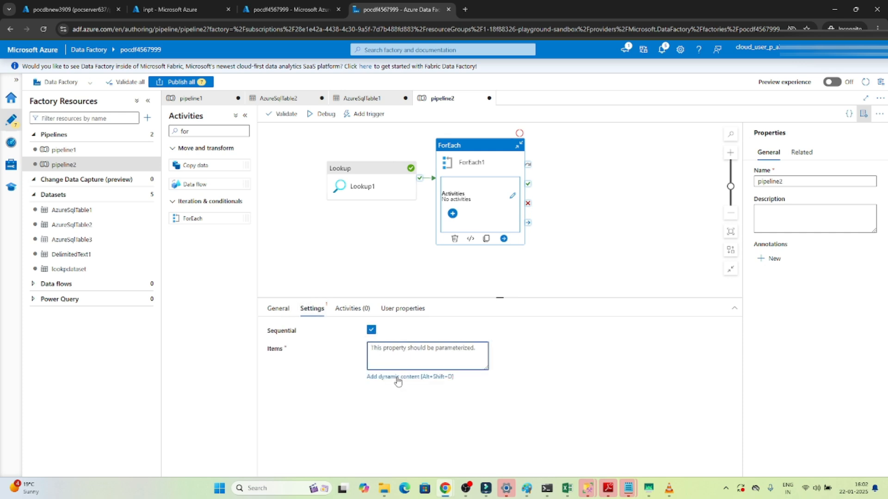
left_click(396, 377)
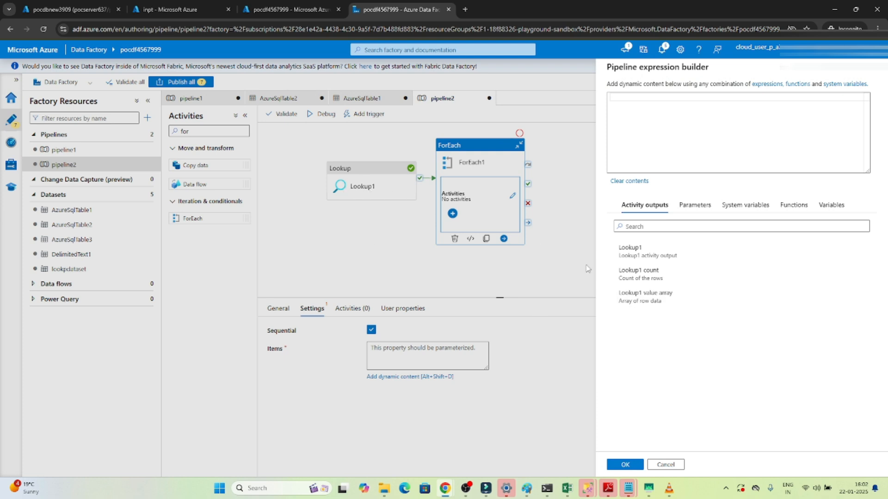
left_click(675, 300)
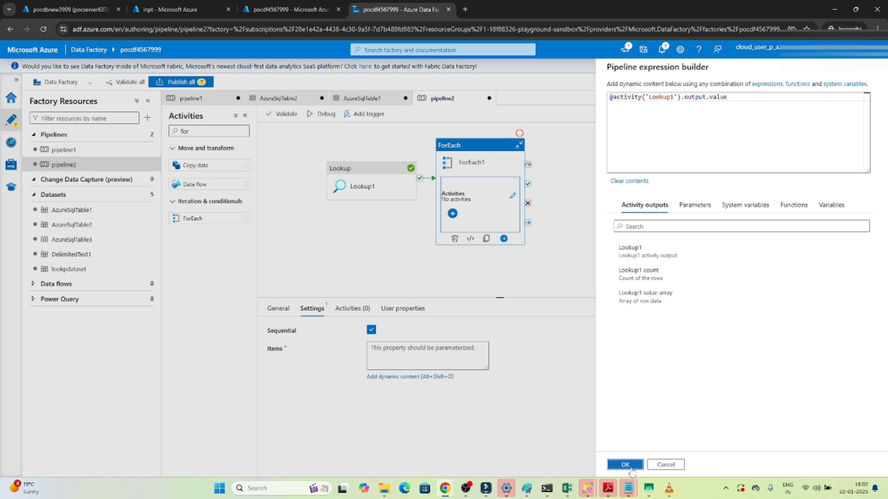
left_click(625, 465)
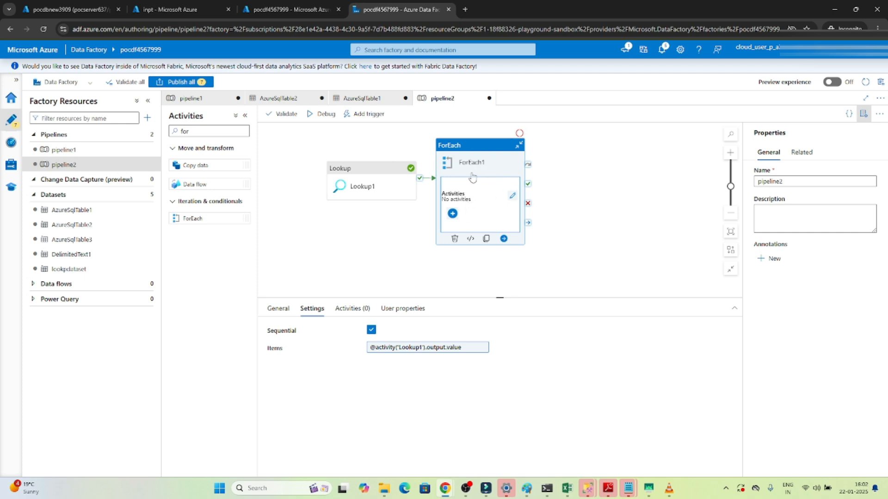
- Open the inner activities of ForEach1 for editing and add a Copy data activity there
left_click(354, 314)
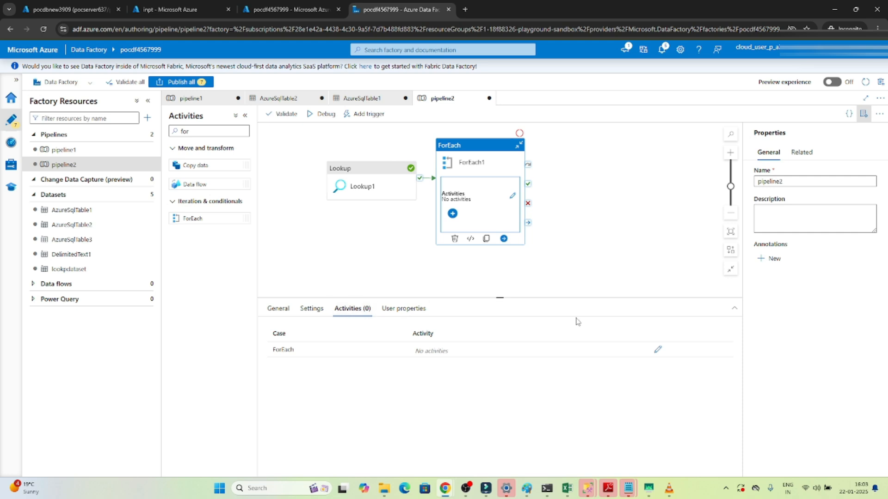
left_click(658, 350)
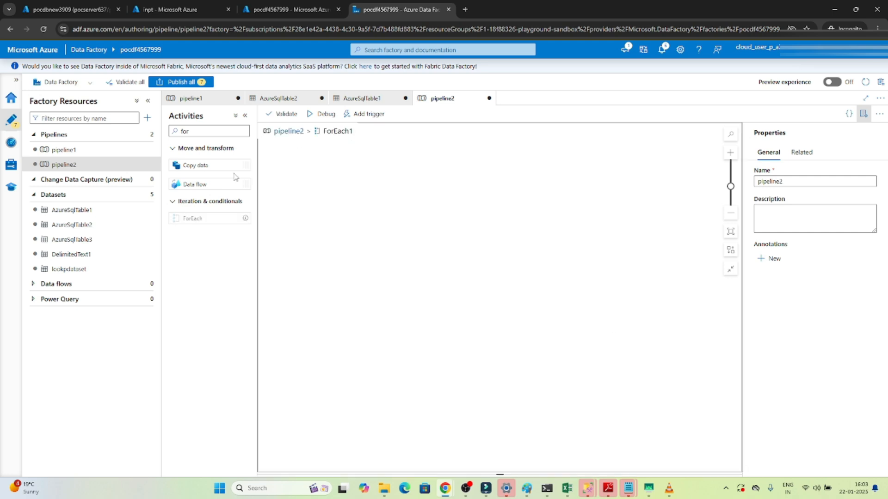
left_click_drag(190, 166, 397, 175)
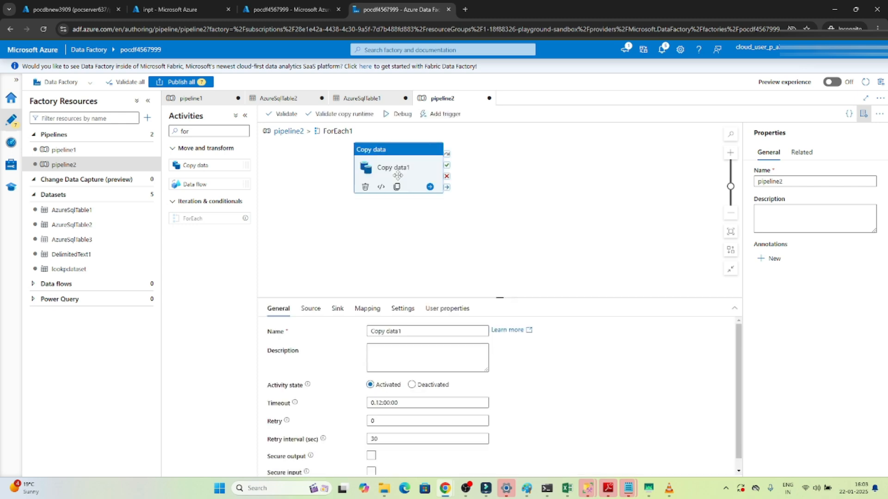
- Create a new Azure SQL Database source dataset for the Copy data activity using the Azurelkp linked service, without choosing a table
left_click(317, 308)
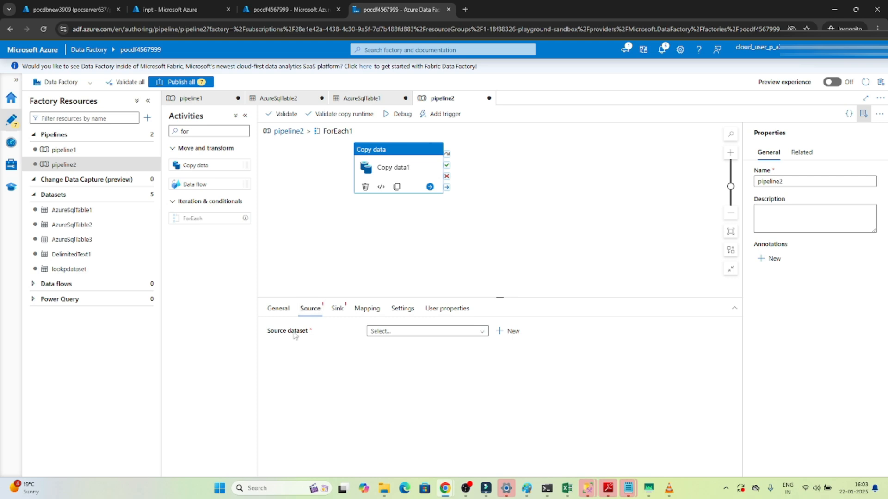
left_click(500, 331)
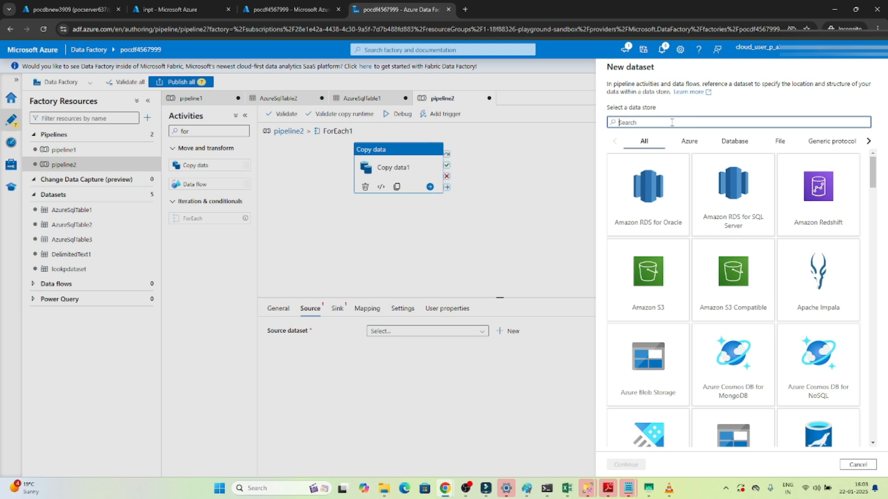
type("sql")
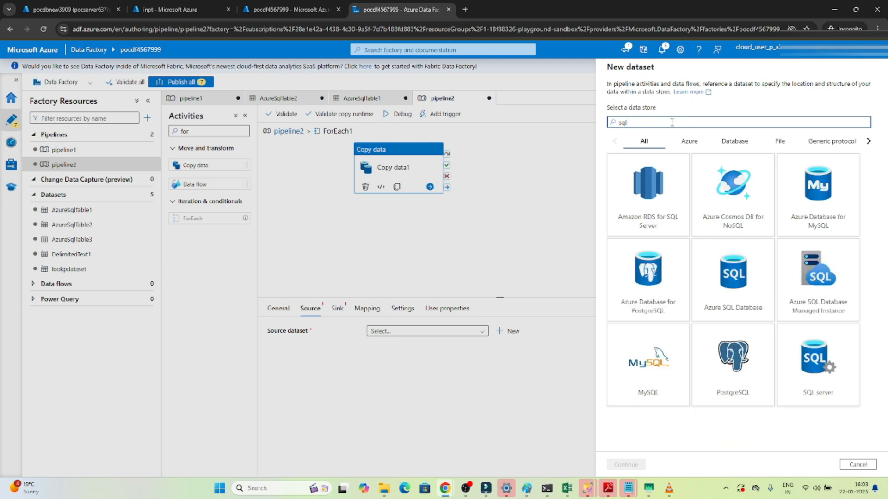
left_click(733, 277)
left_click(625, 465)
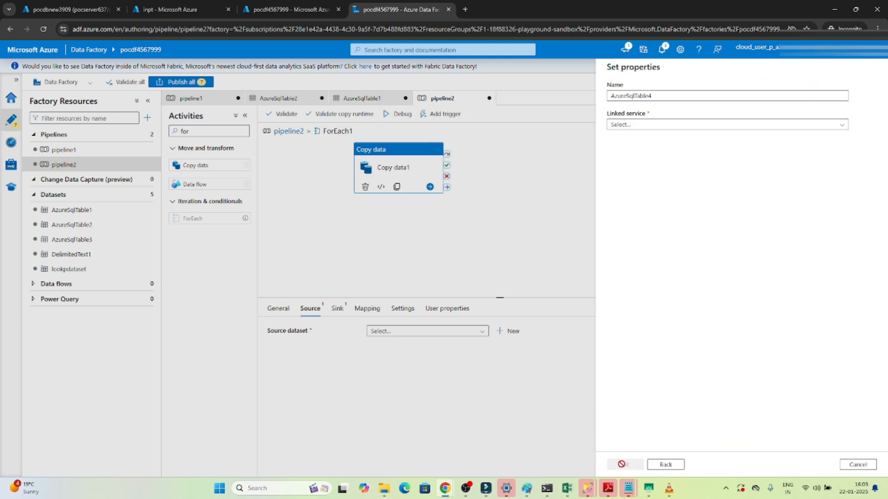
left_click(628, 125)
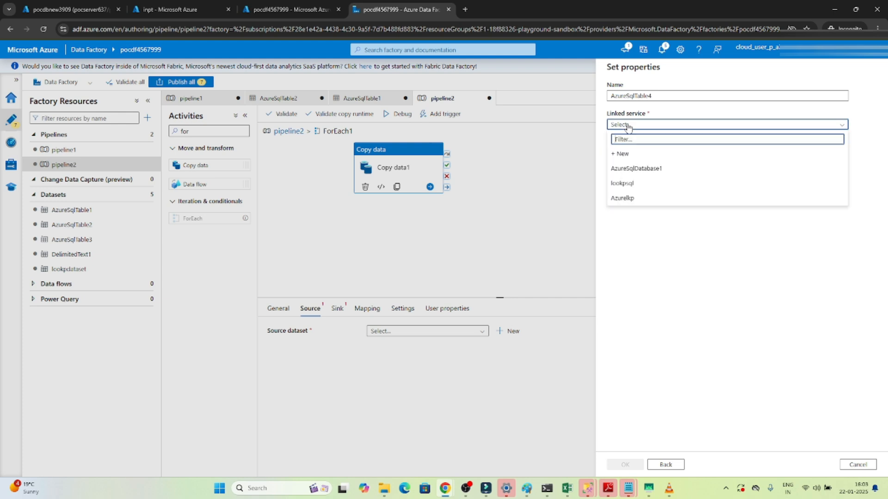
left_click(625, 199)
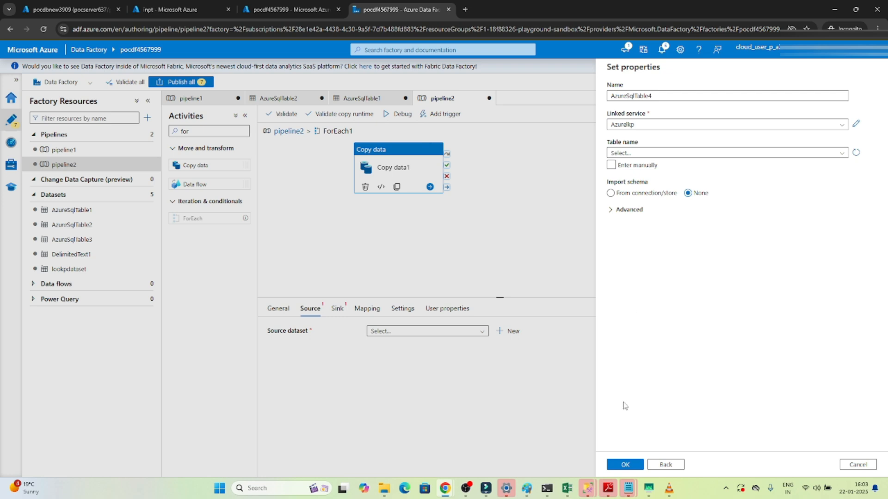
left_click(624, 464)
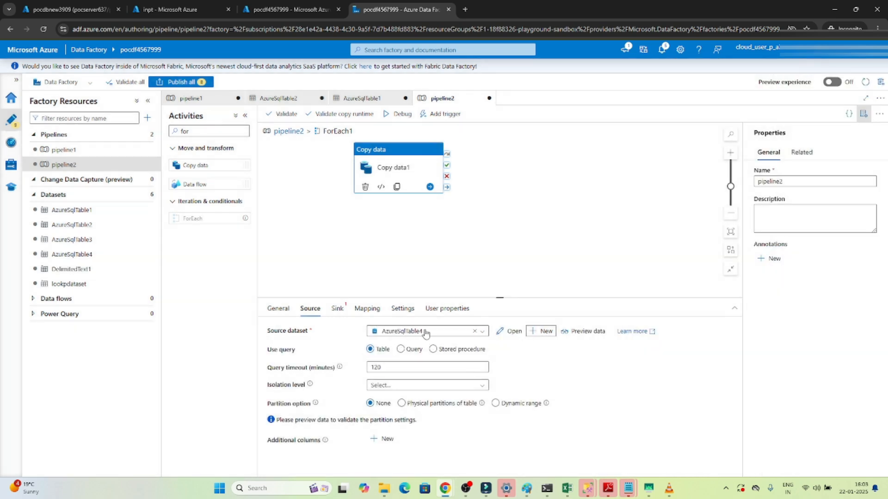
- Open the copy source dataset and enable manual entry of its schema and table names
left_click(513, 332)
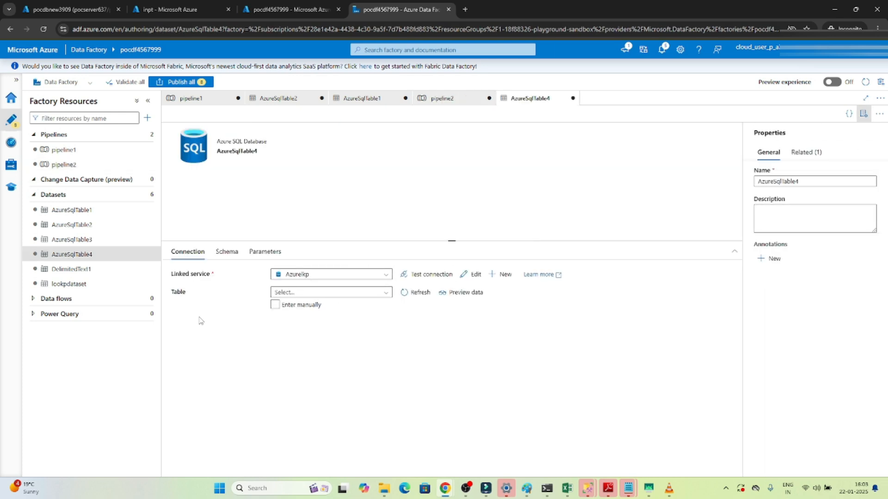
left_click(275, 306)
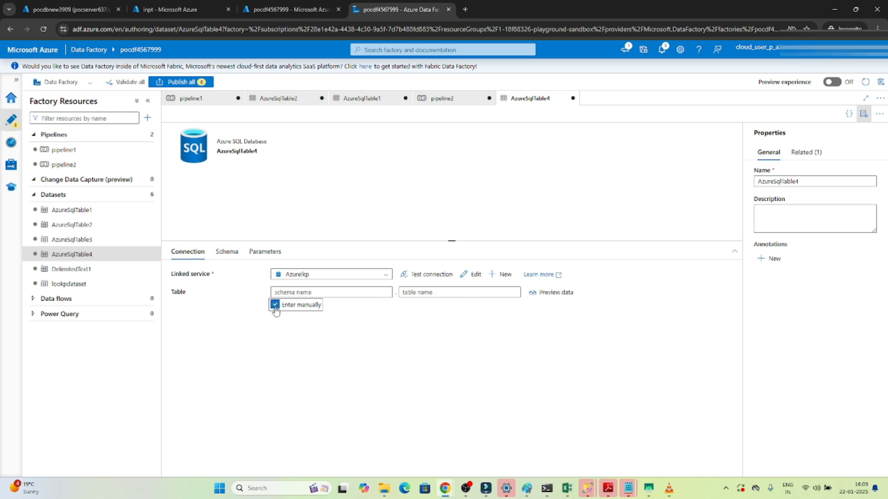
left_click(321, 291)
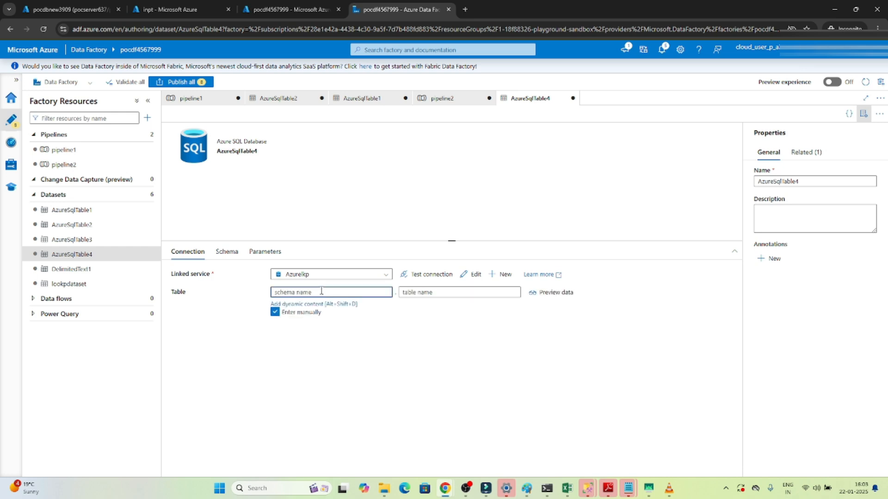
left_click(409, 292)
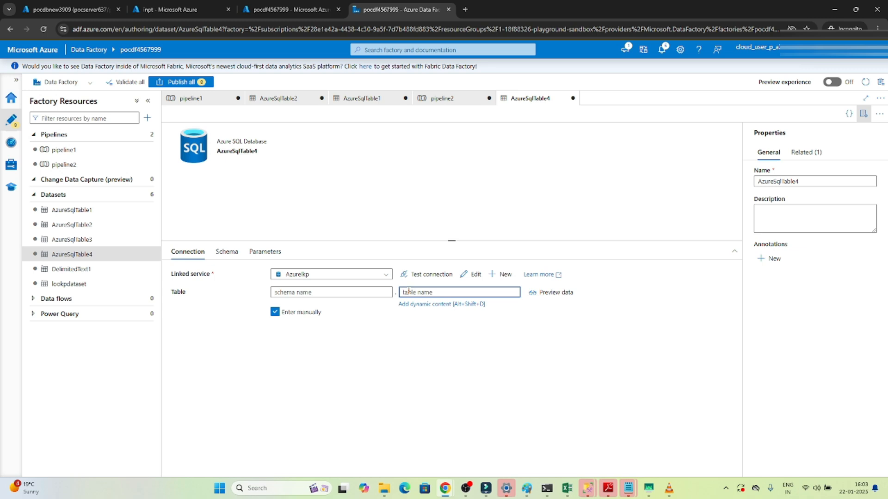
left_click(367, 292)
left_click(411, 293)
left_click(322, 293)
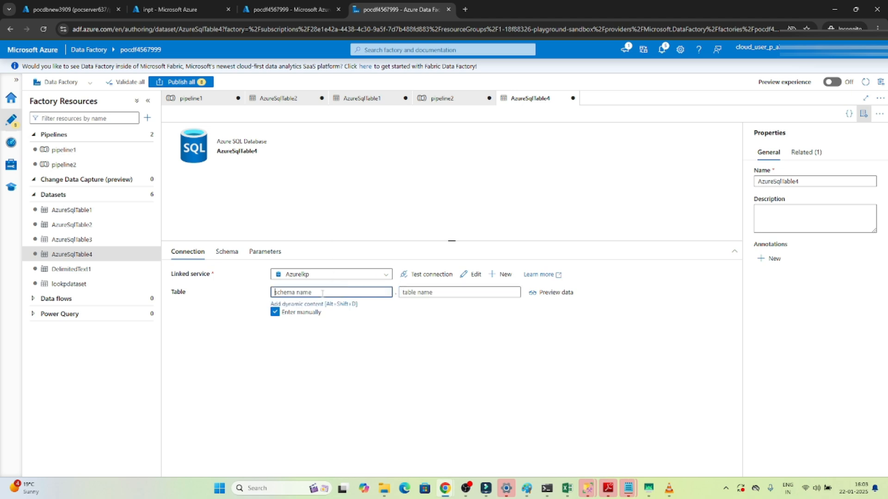
left_click(415, 294)
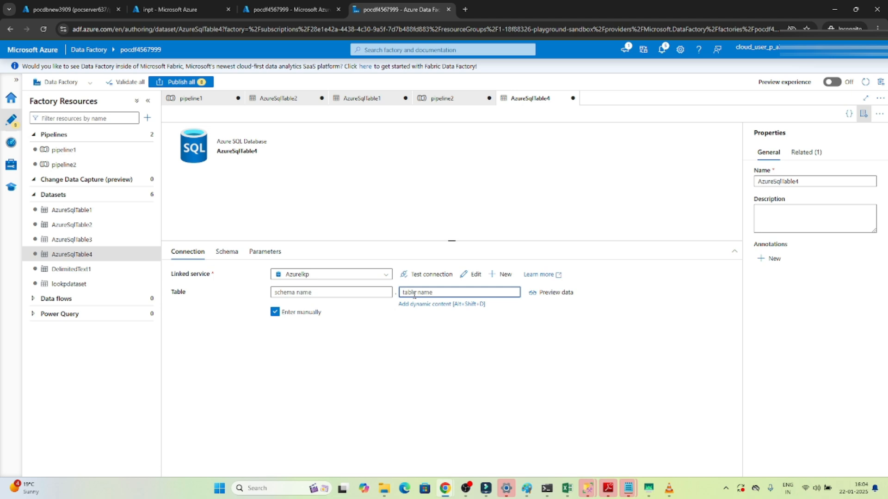
- Add two String parameters named db_name and table_name to the source dataset
left_click(262, 252)
left_click(186, 277)
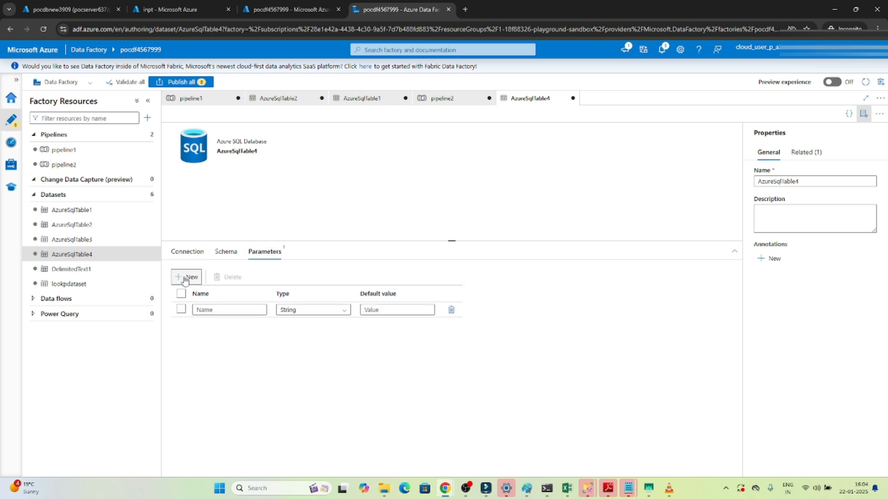
left_click(186, 278)
left_click(208, 310)
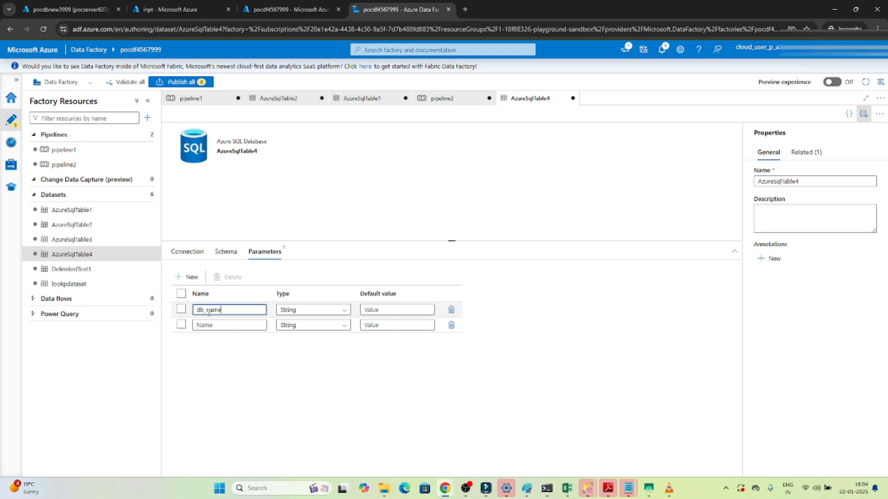
left_click(209, 325)
type("t")
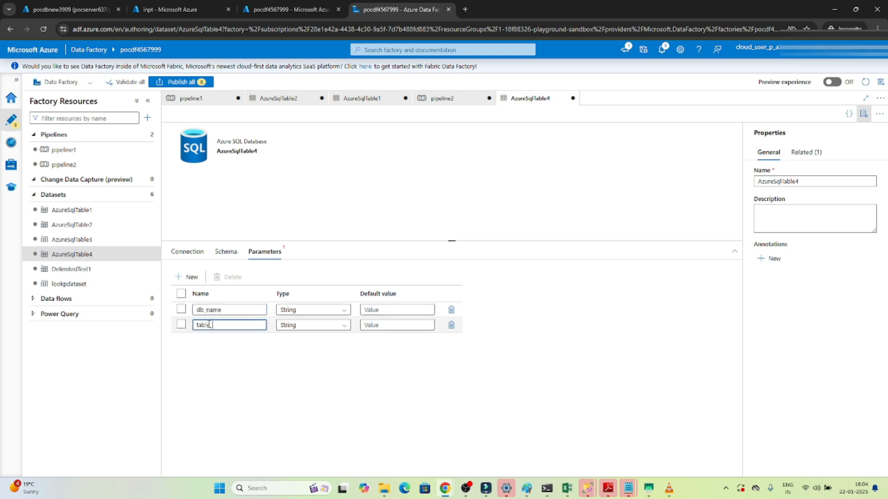
type("able_name")
left_click(240, 365)
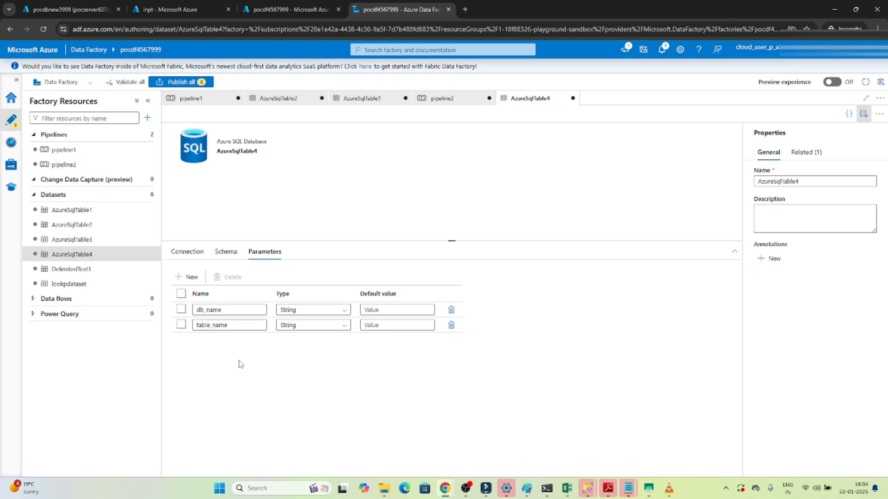
left_click(187, 252)
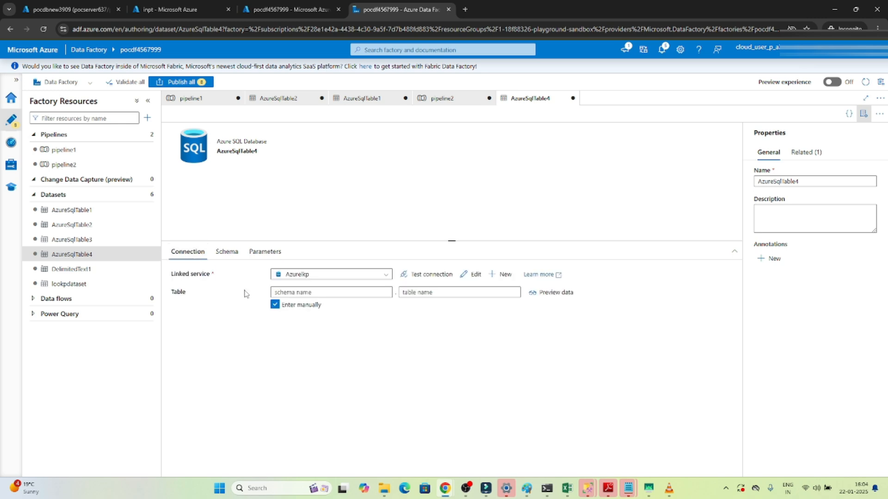
left_click(309, 291)
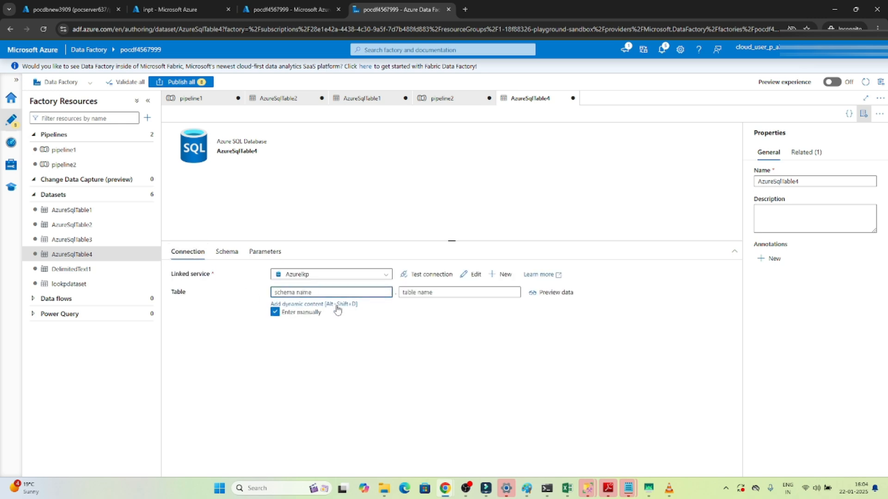
left_click(337, 305)
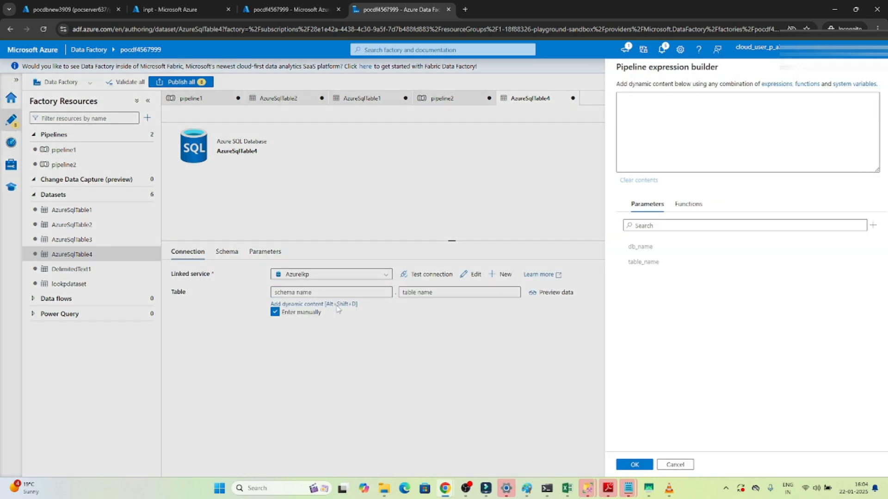
left_click(654, 250)
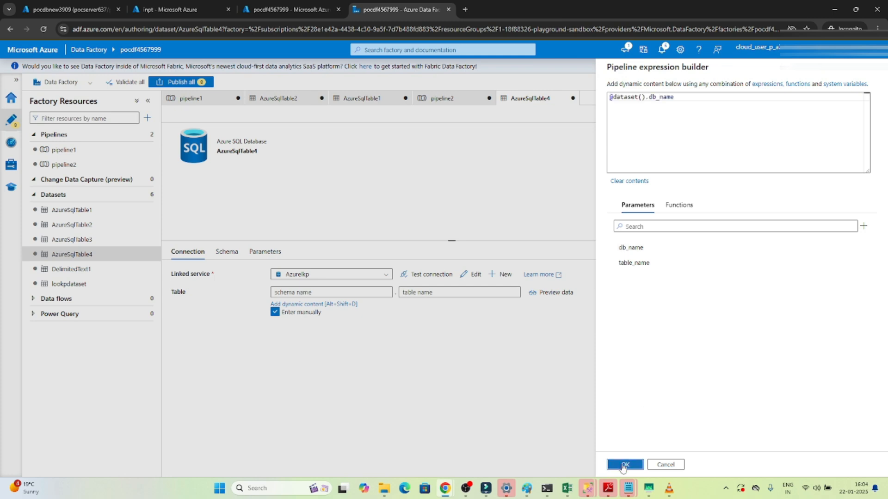
left_click(624, 466)
left_click(432, 294)
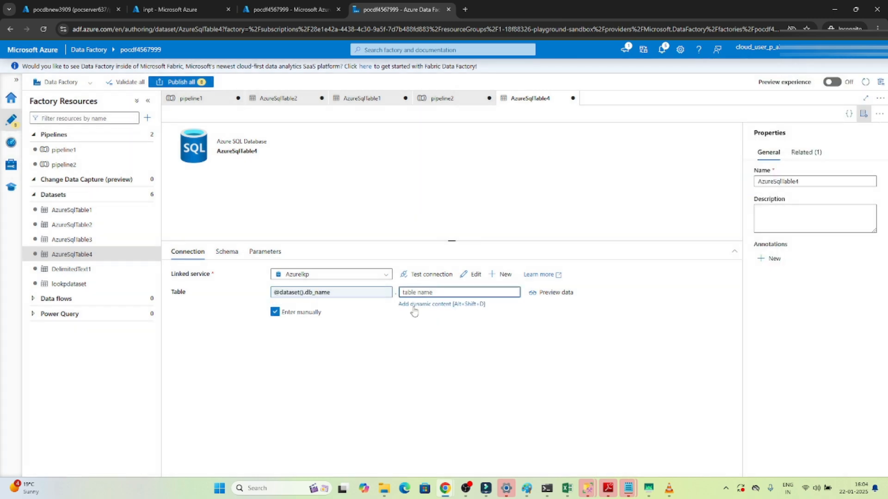
left_click(415, 306)
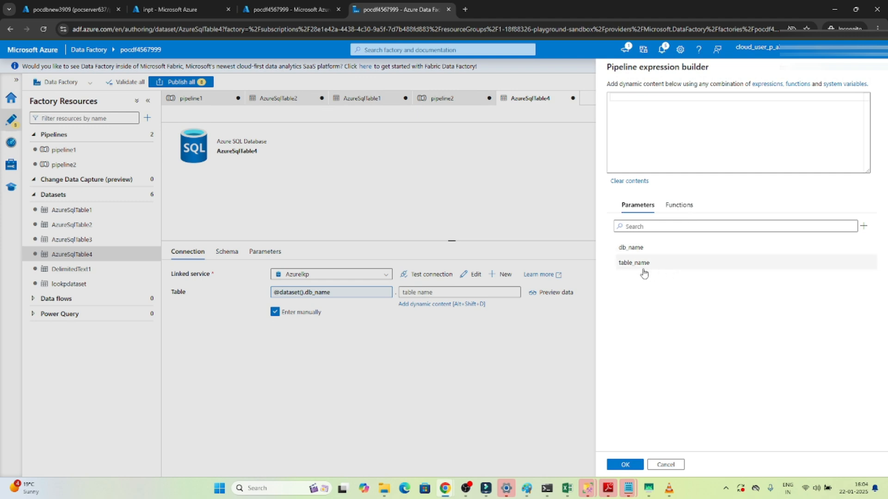
left_click(638, 264)
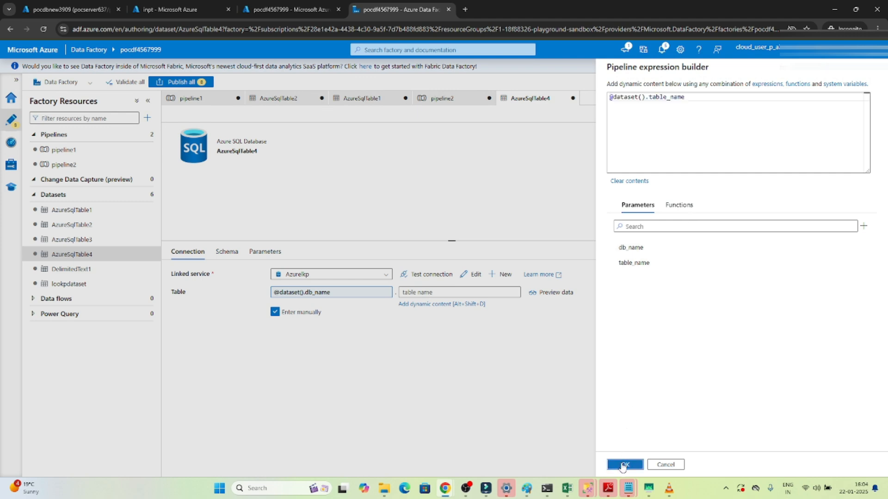
left_click(624, 465)
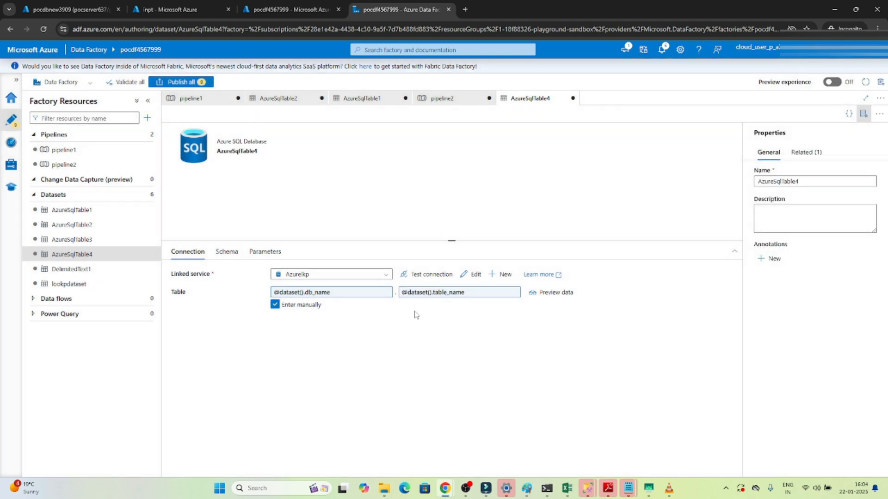
- Return to pipeline2 and switch the copy source dataset to AzureSqlTable3 and back to AzureSqlTable4
left_click(453, 98)
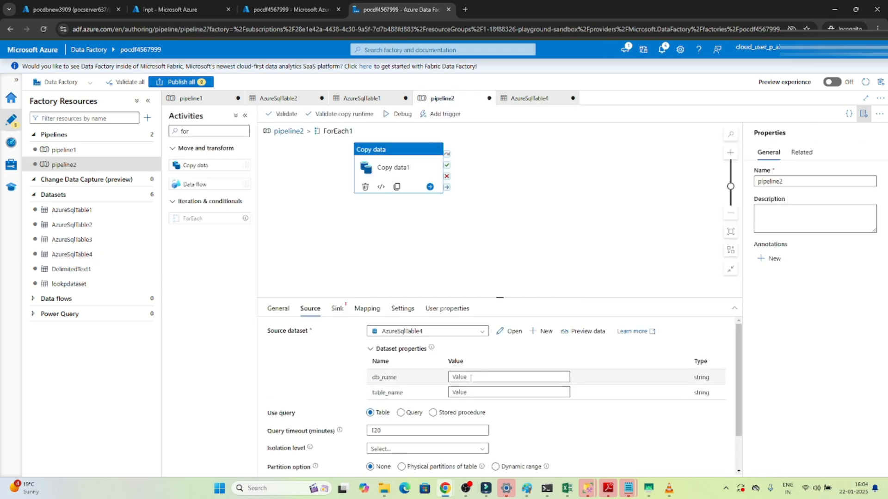
left_click(466, 334)
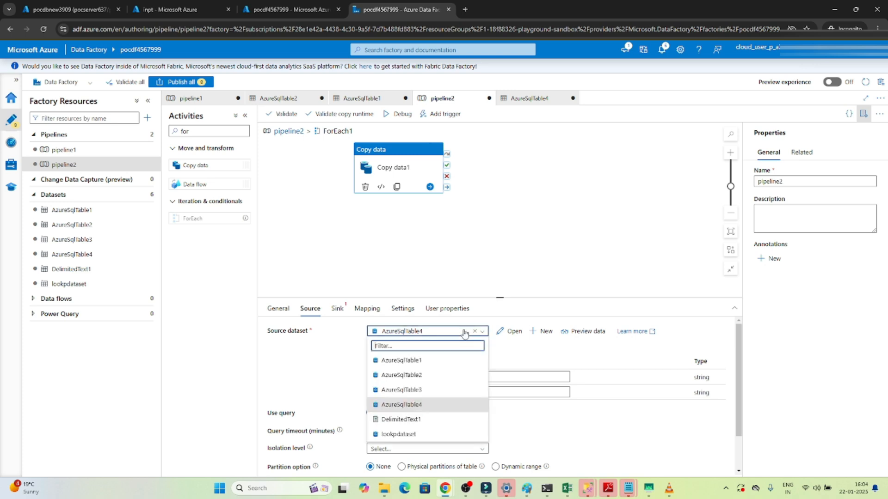
left_click(411, 389)
left_click(424, 333)
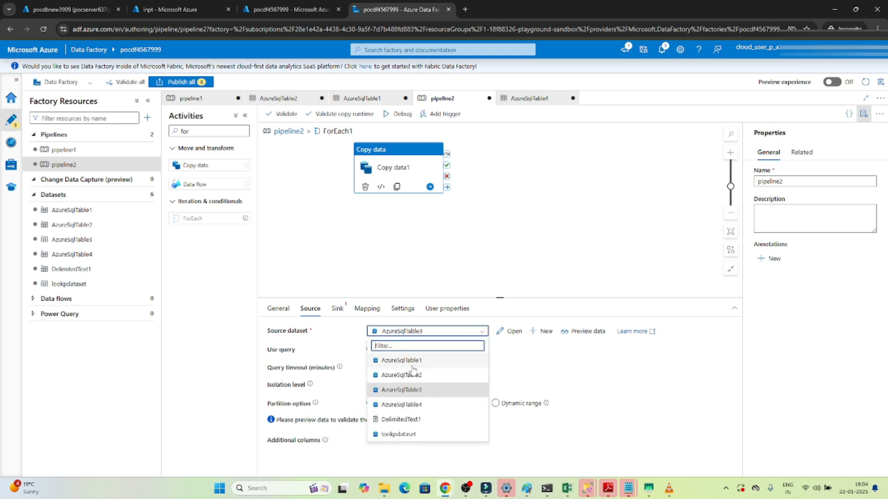
left_click(398, 404)
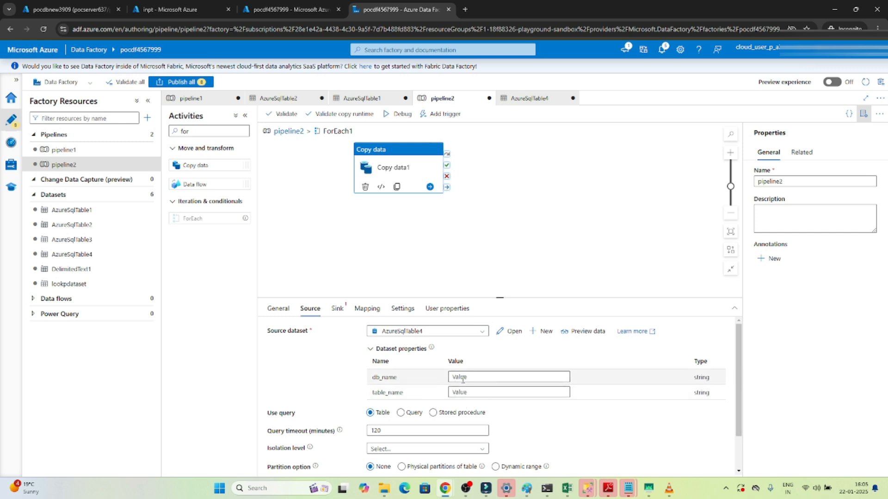
left_click(463, 376)
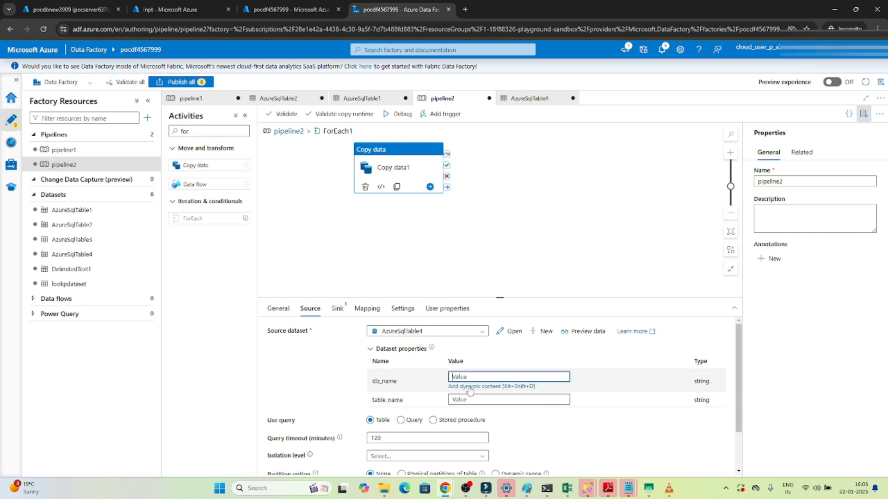
left_click(469, 387)
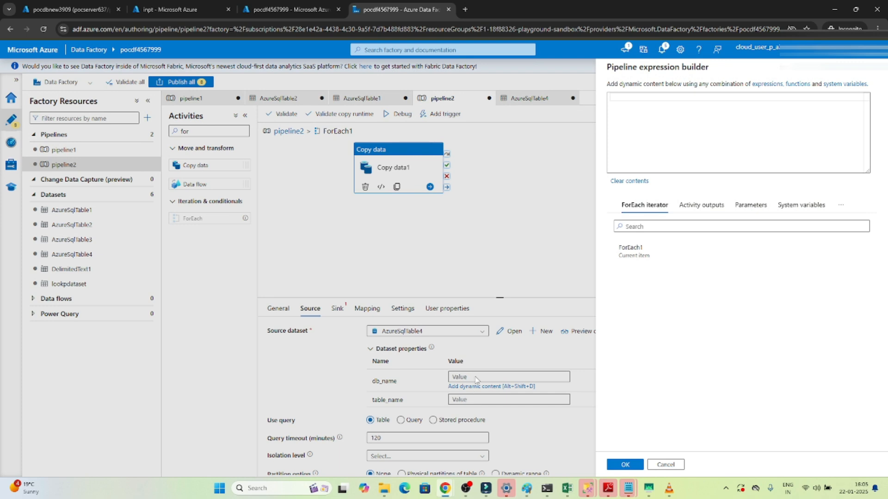
left_click(640, 261)
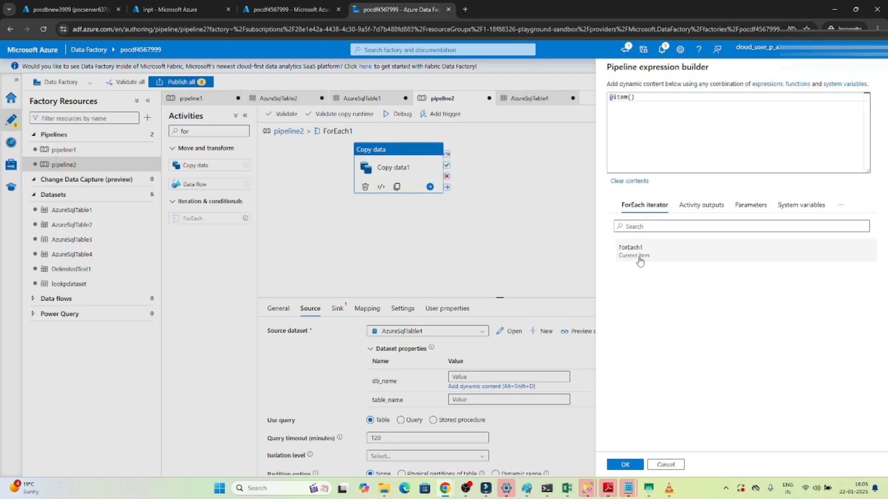
left_click(638, 98)
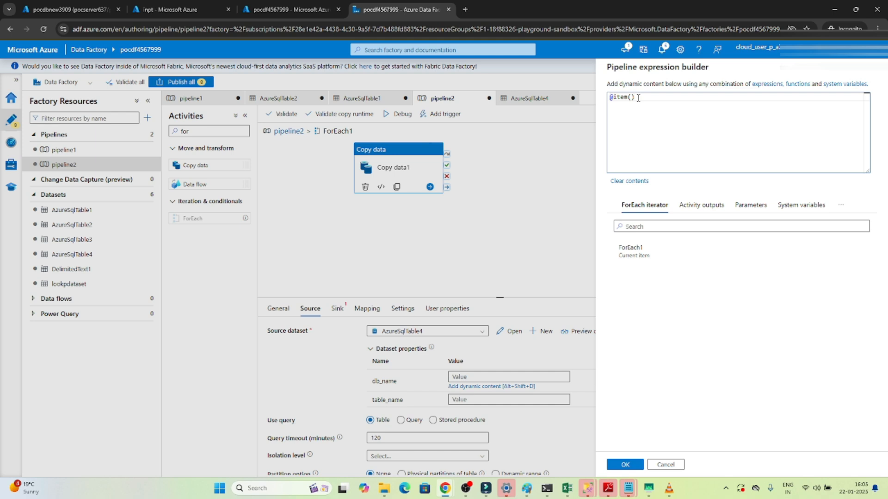
type(".table_")
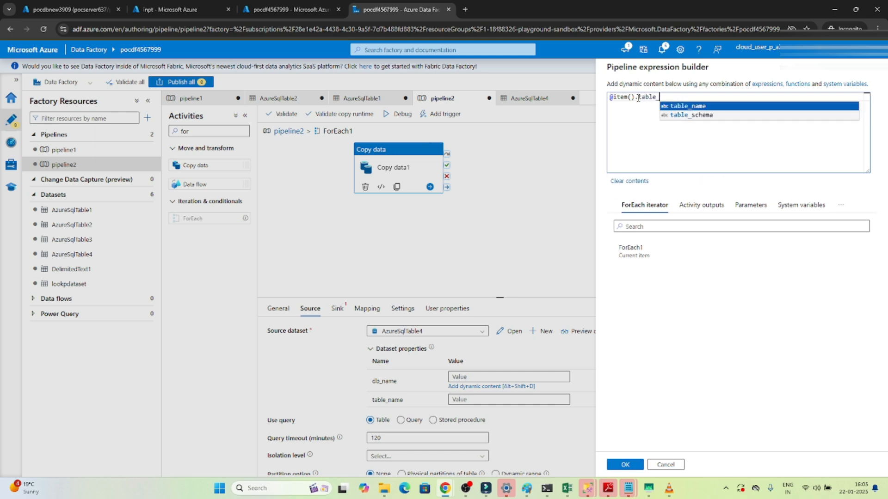
left_click(686, 115)
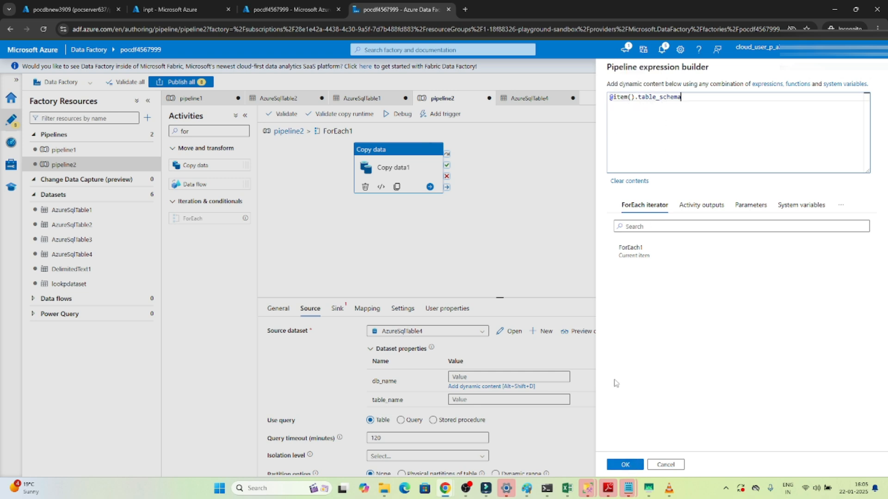
left_click(622, 465)
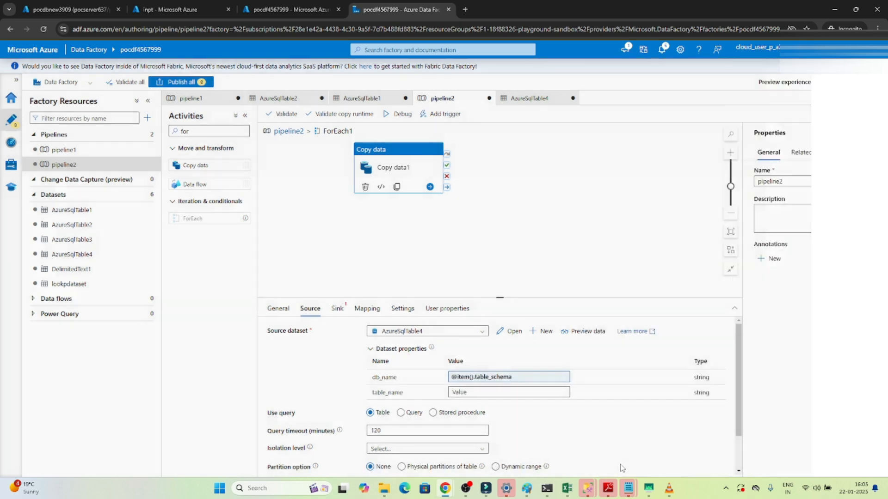
left_click(474, 392)
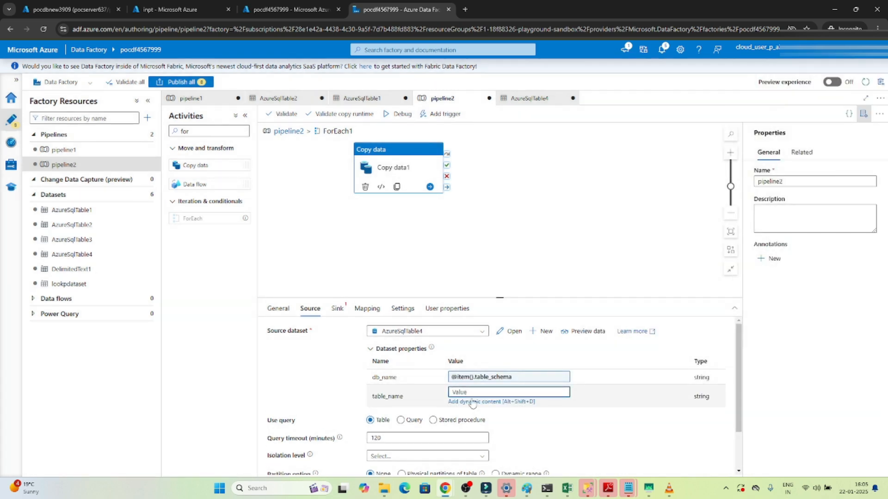
left_click(474, 402)
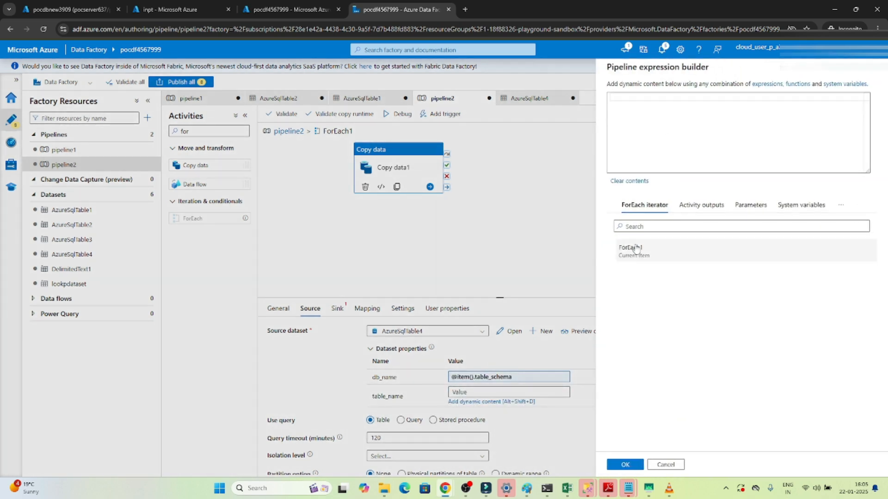
left_click(633, 254)
left_click(663, 99)
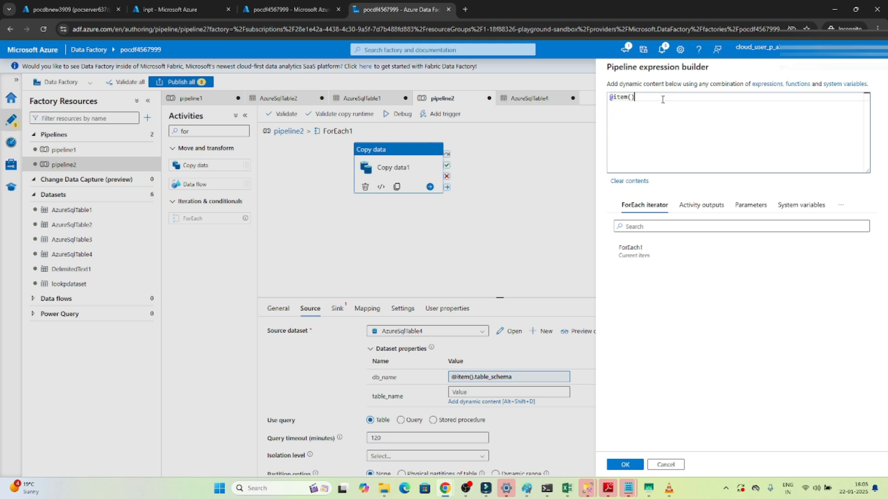
type(".table_name")
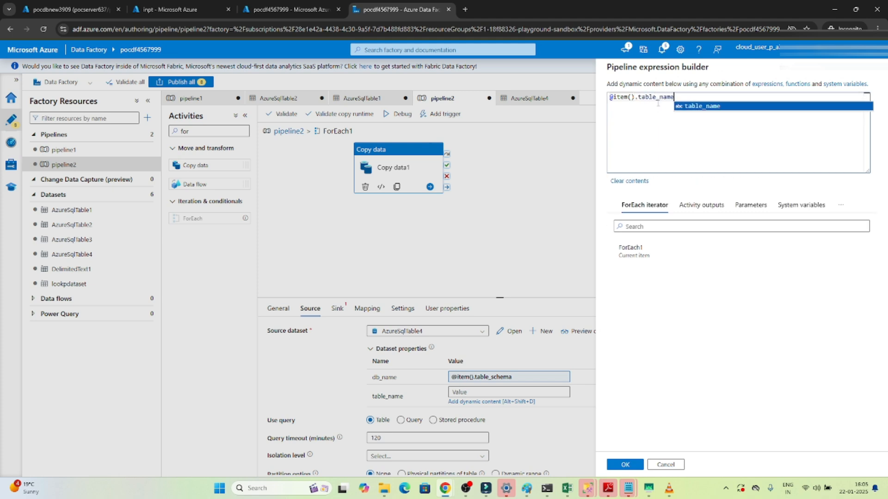
left_click(625, 464)
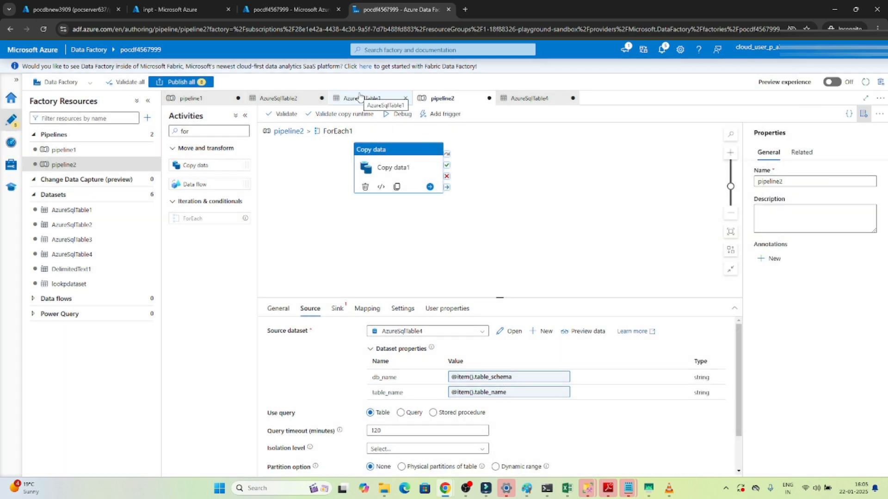
- Return to pipeline2's main canvas, look over Lookup1 and ForEach1, and select the Copy data1 activity inside the loop
left_click(292, 131)
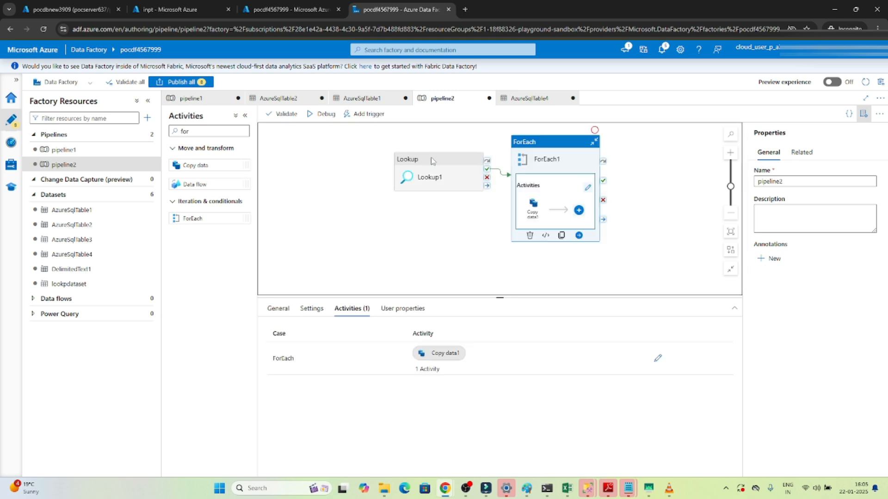
left_click(432, 161)
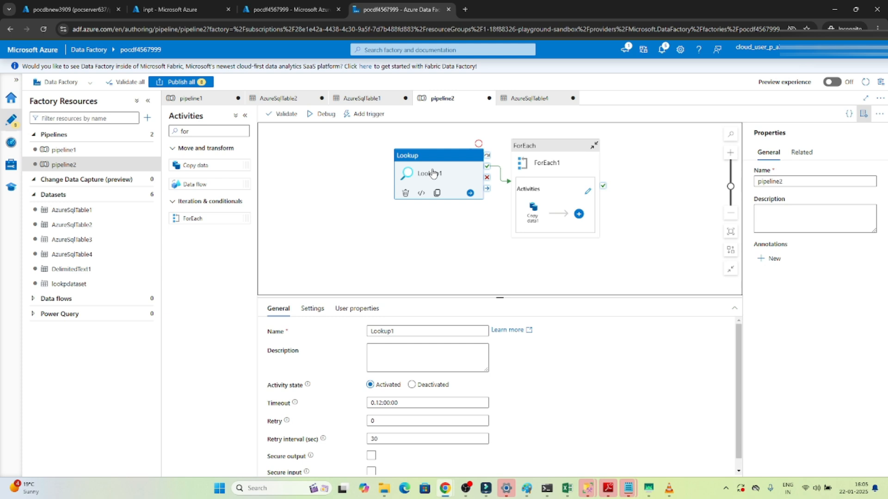
left_click(543, 147)
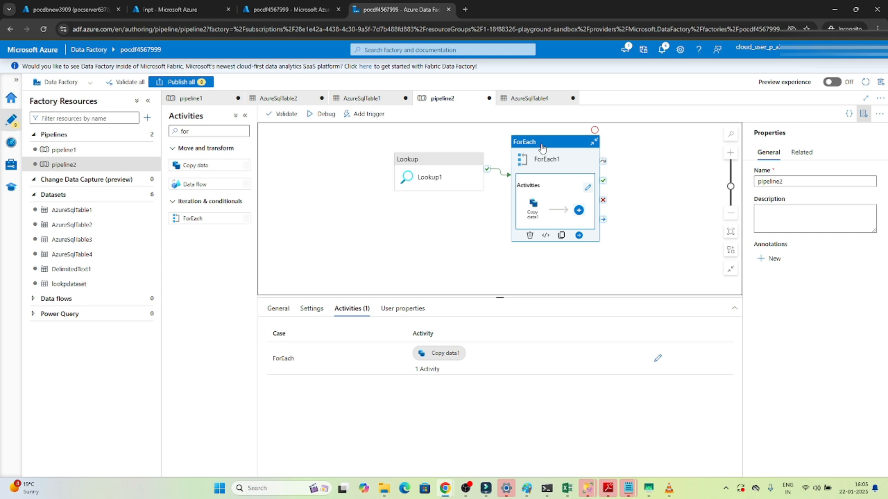
left_click(533, 204)
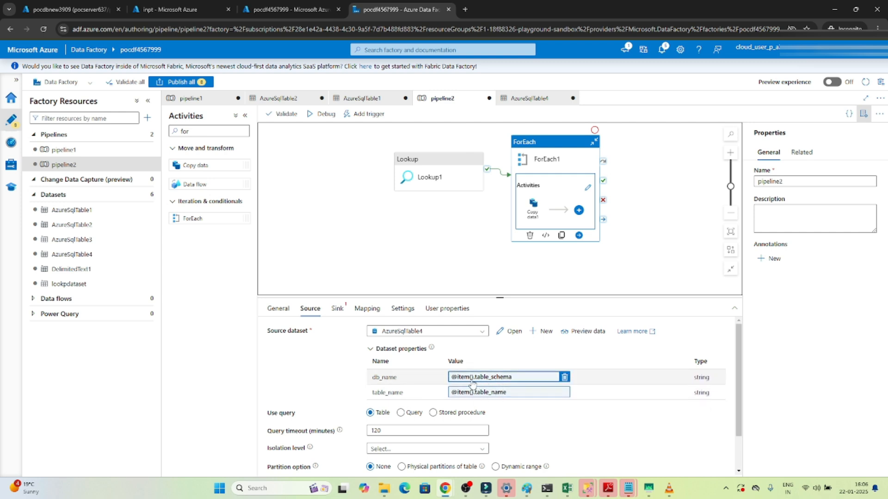
- Start a new sink dataset for Copy data1 using Azure Blob Storage and the DelimitedText format
left_click(335, 310)
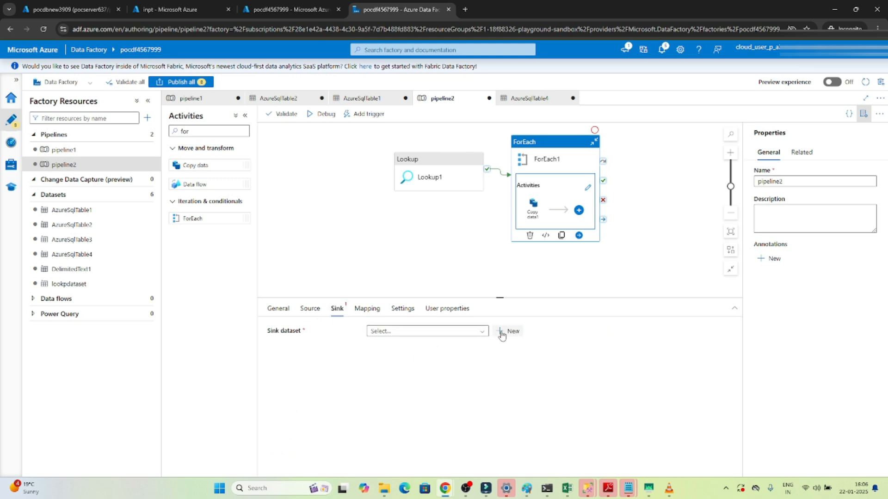
left_click(502, 332)
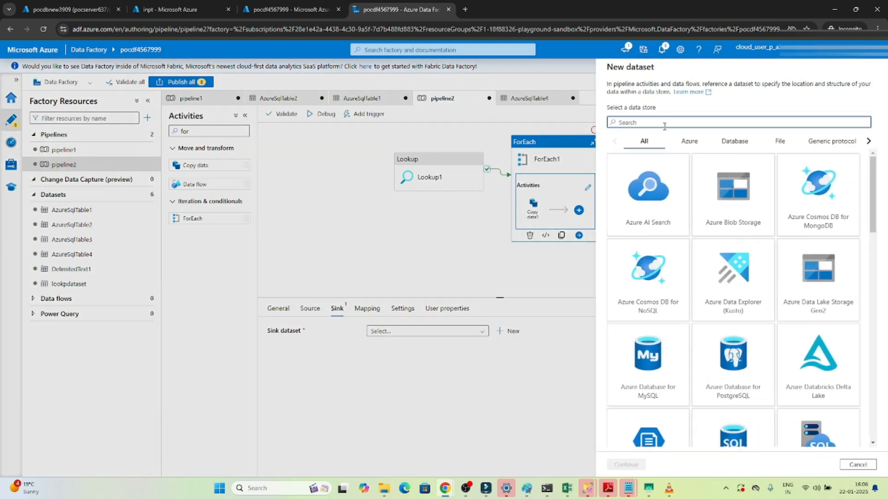
left_click(733, 194)
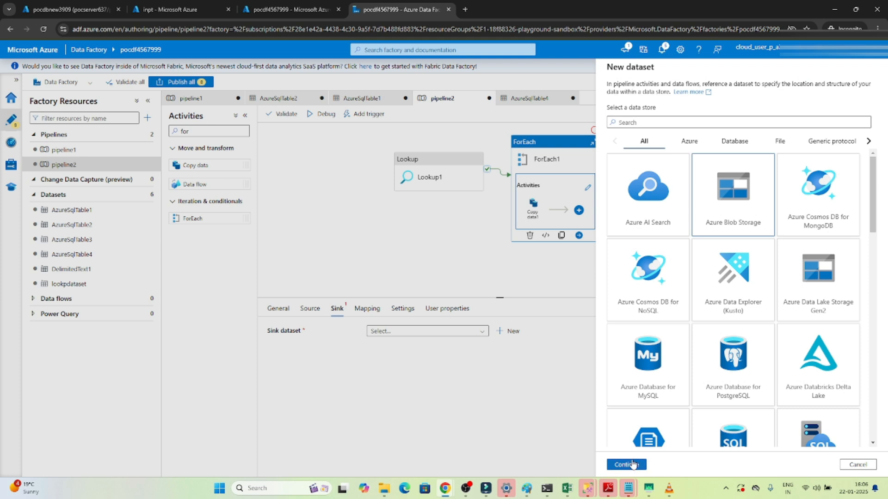
left_click(632, 465)
left_click(828, 153)
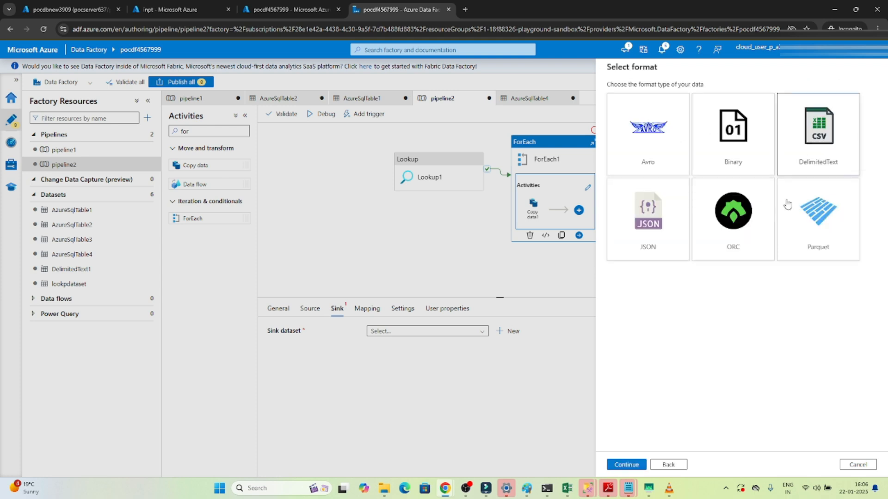
left_click(628, 464)
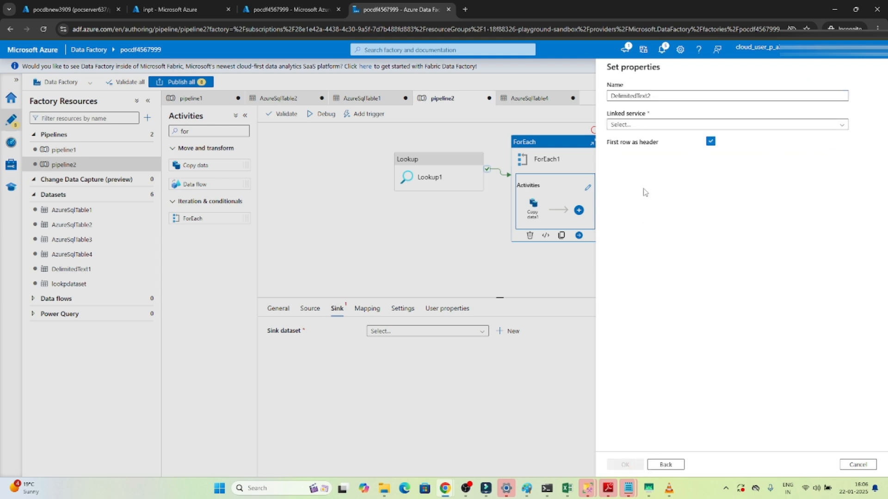
- Create a new Blob Storage linked service for the dataset with the P9-Real Hands-On Labs subscription and storage account pocstrge34667
left_click(620, 125)
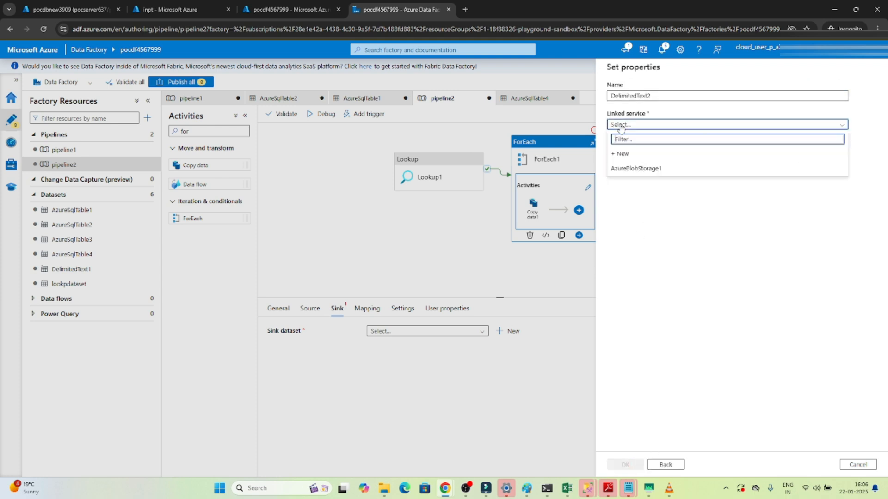
left_click(622, 154)
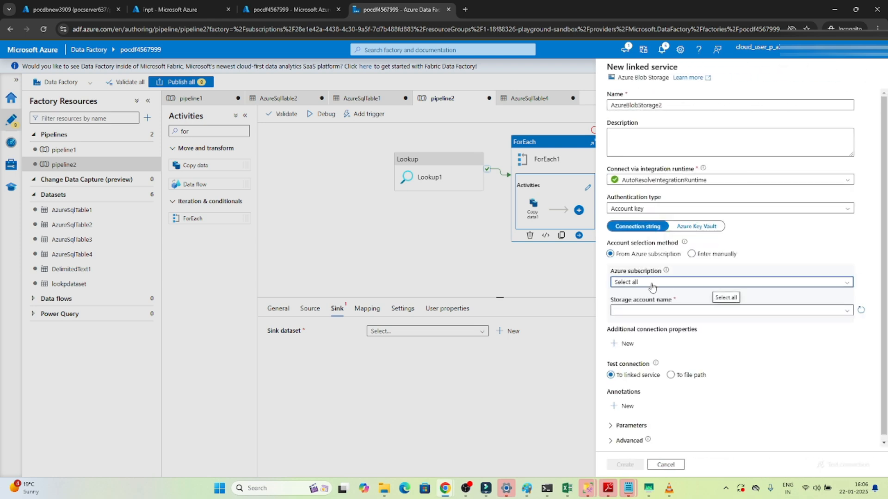
left_click(652, 288)
left_click(630, 309)
left_click(630, 311)
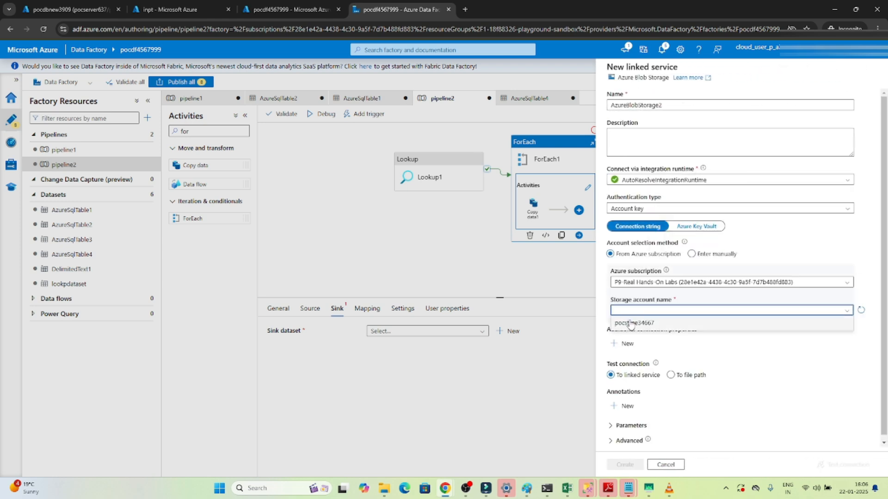
left_click(631, 323)
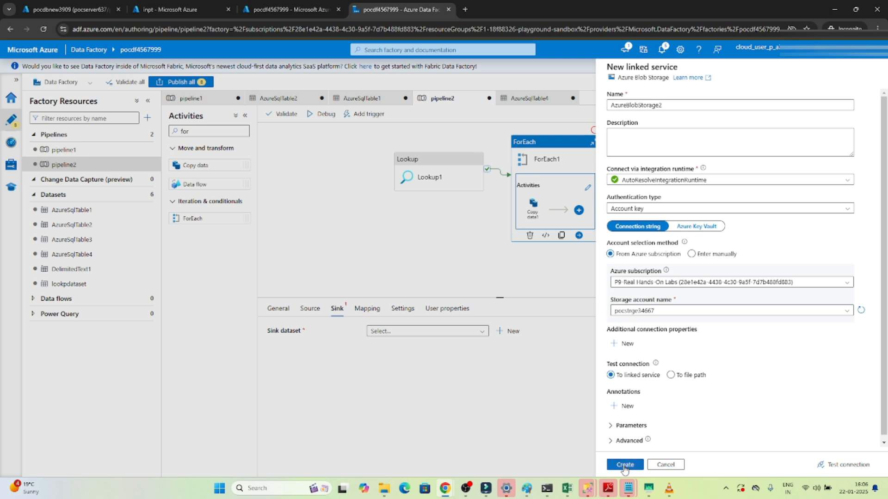
left_click(624, 468)
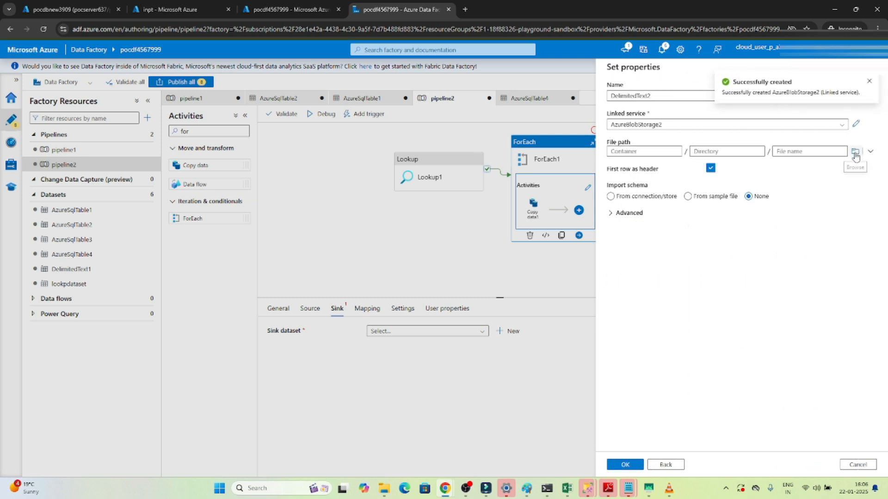
- Set the sink dataset's file path to the inpt container and create the dataset
left_click(855, 154)
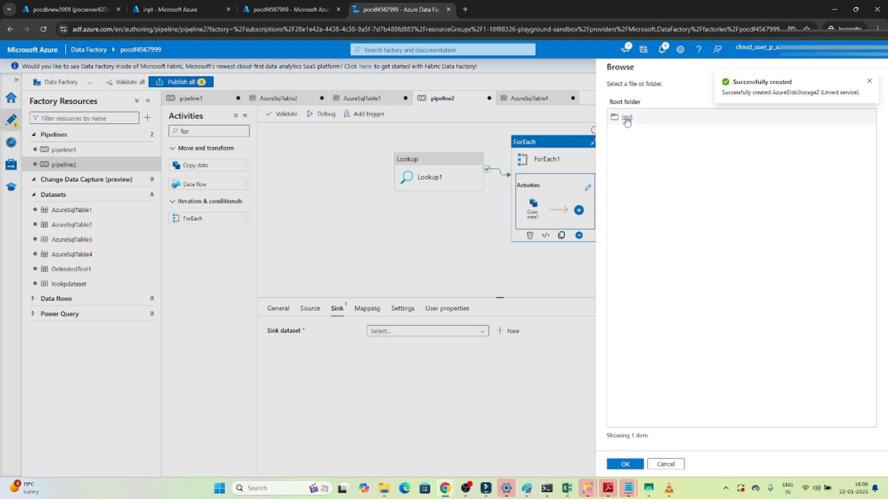
left_click(626, 118)
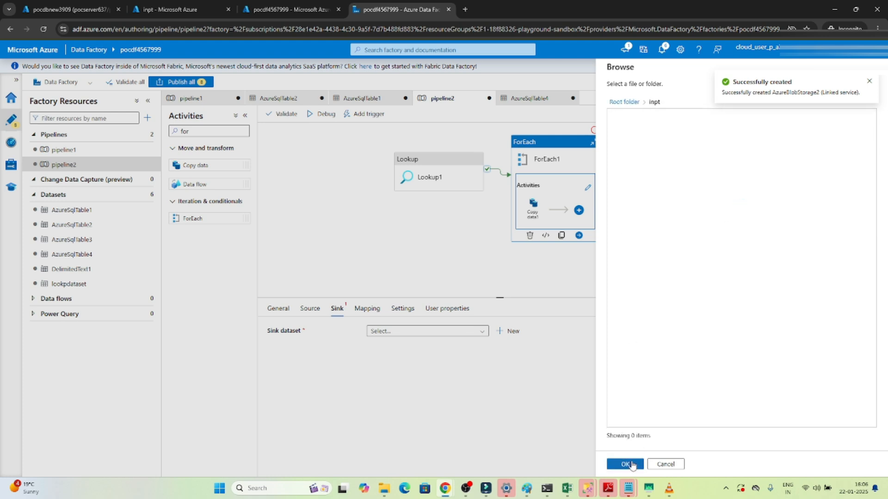
left_click(632, 465)
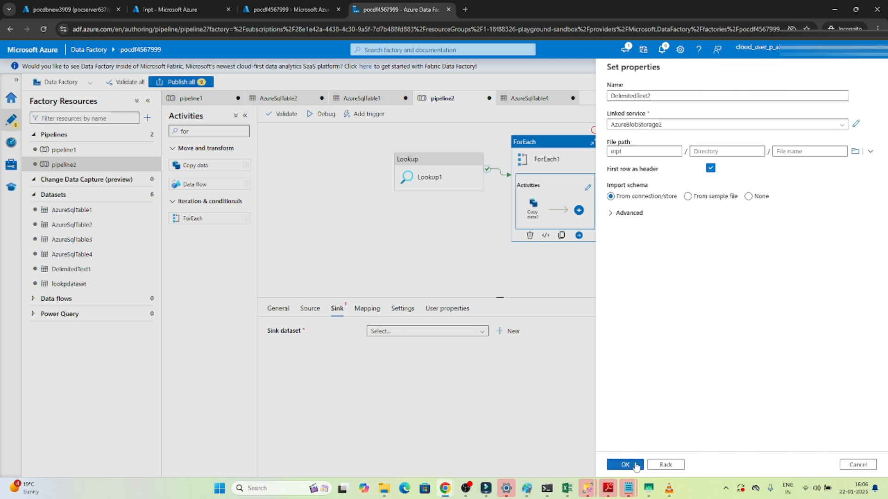
left_click(636, 466)
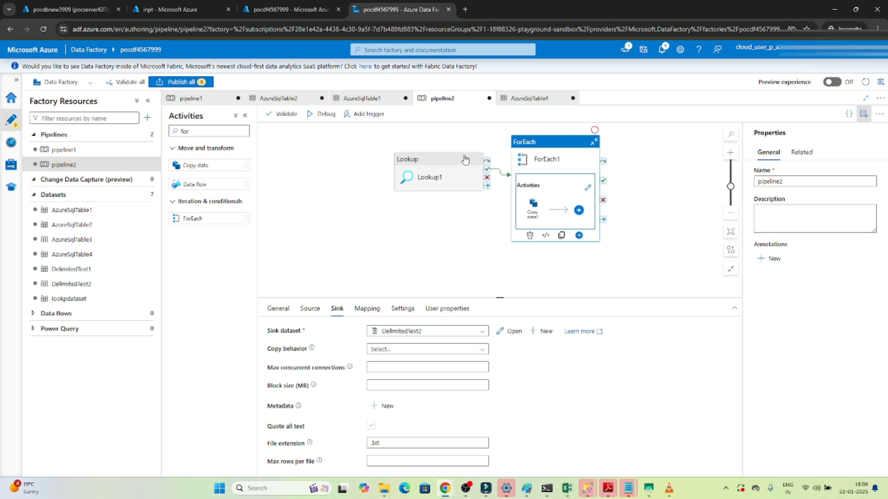
- Open ForEach1's inner activities and review the source and sink settings of Copy data1
left_click(536, 205)
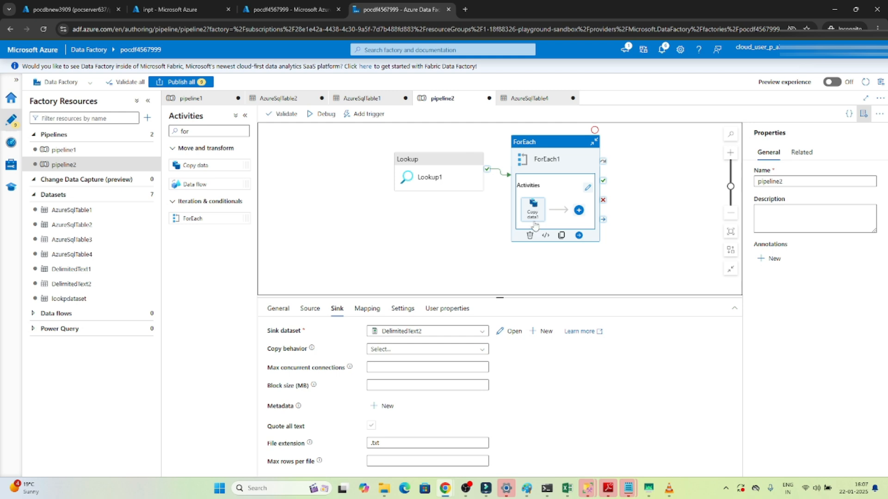
left_click(551, 144)
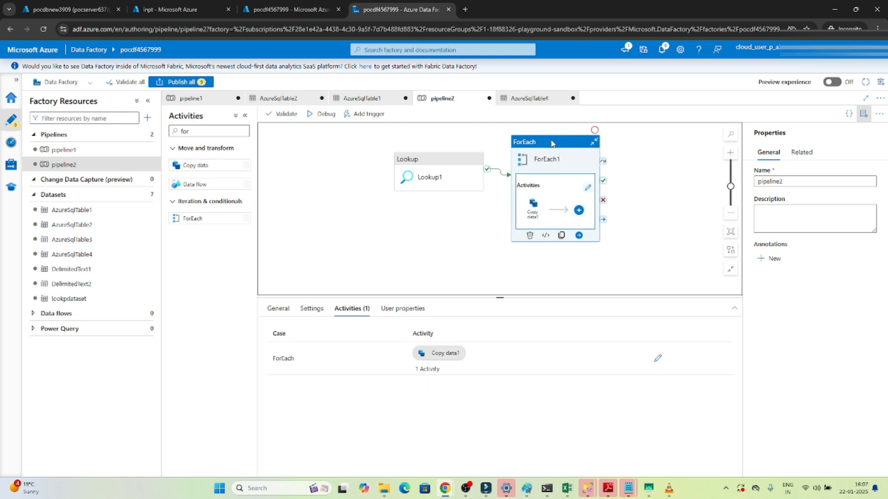
left_click(659, 360)
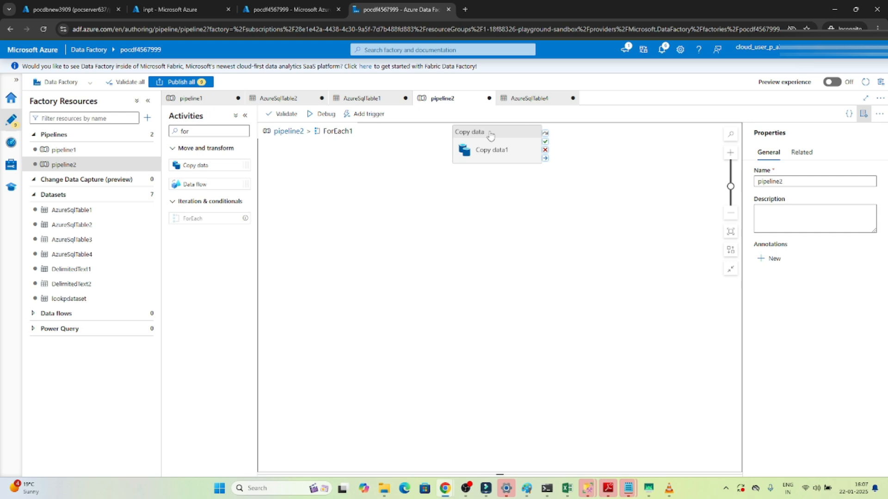
left_click(488, 135)
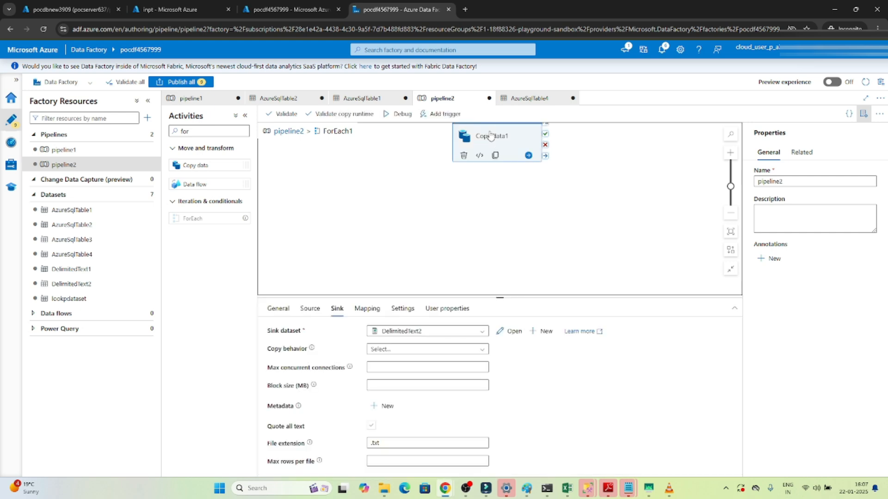
left_click(309, 309)
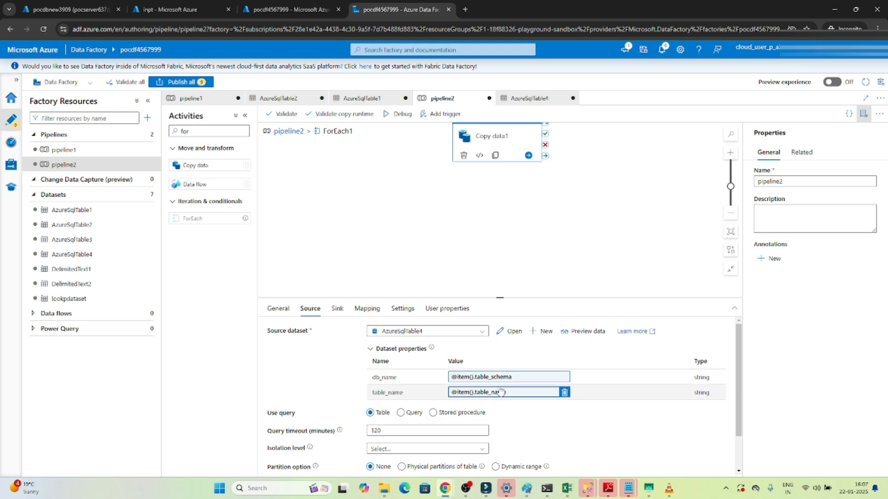
left_click(340, 314)
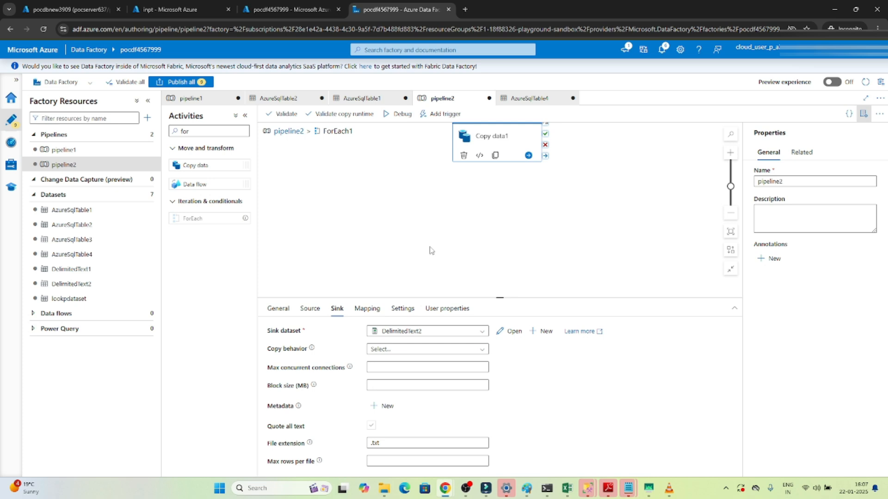
- Return to pipeline2's main canvas and start a debug run of the pipeline
left_click(285, 133)
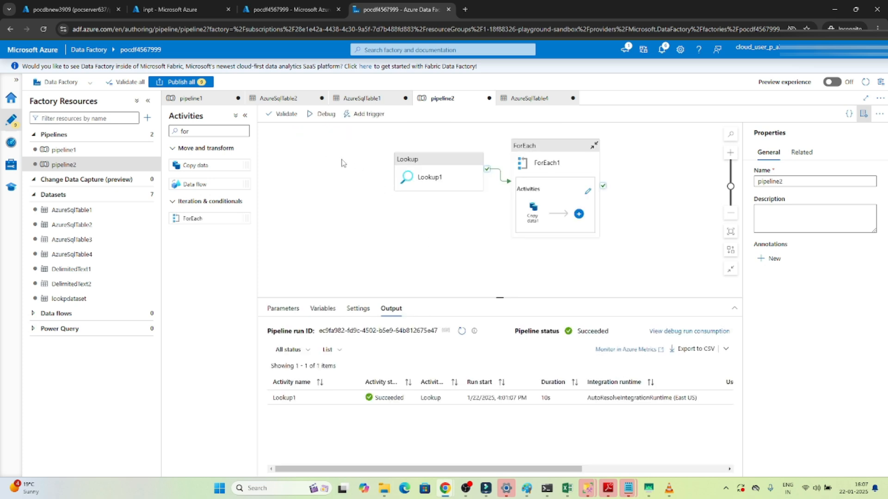
left_click(323, 116)
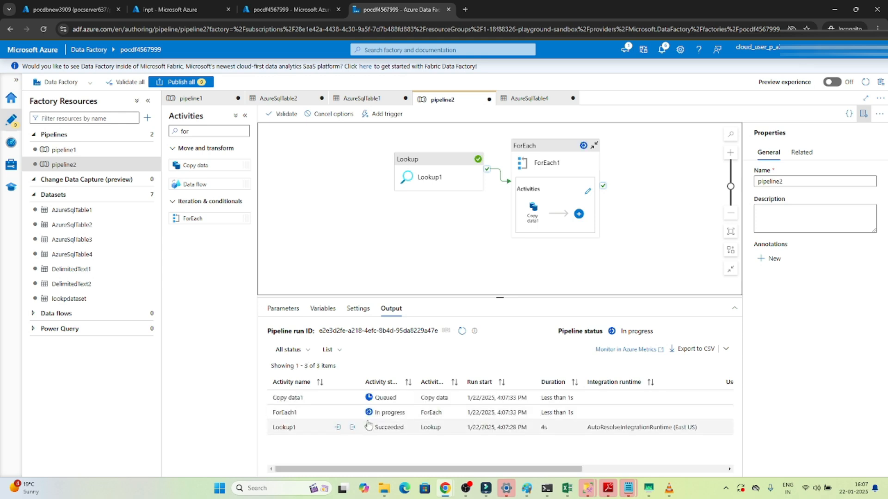
- Examine the table_schema and table_name entries in Lookup1's run output, and view the details of the first completed Copy data1 run
left_click(352, 427)
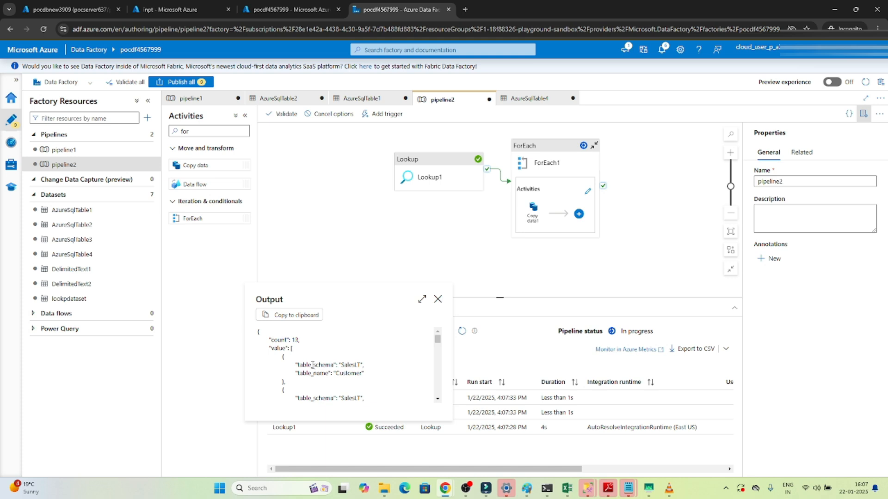
double_click(313, 365)
double_click(309, 374)
double_click(312, 365)
double_click(312, 375)
double_click(313, 364)
double_click(312, 375)
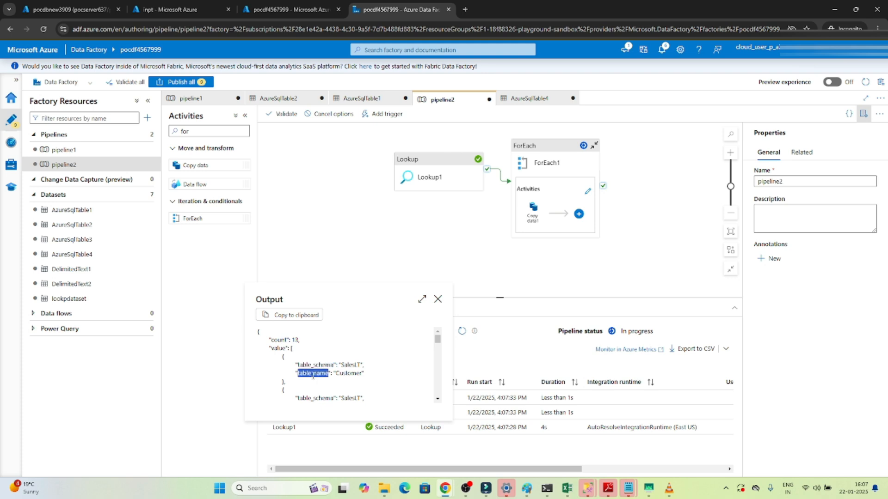
left_click(437, 299)
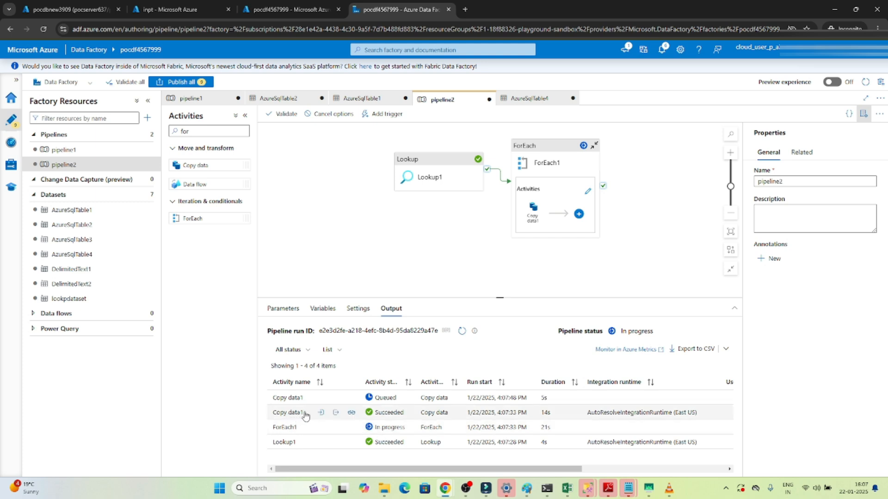
left_click(351, 413)
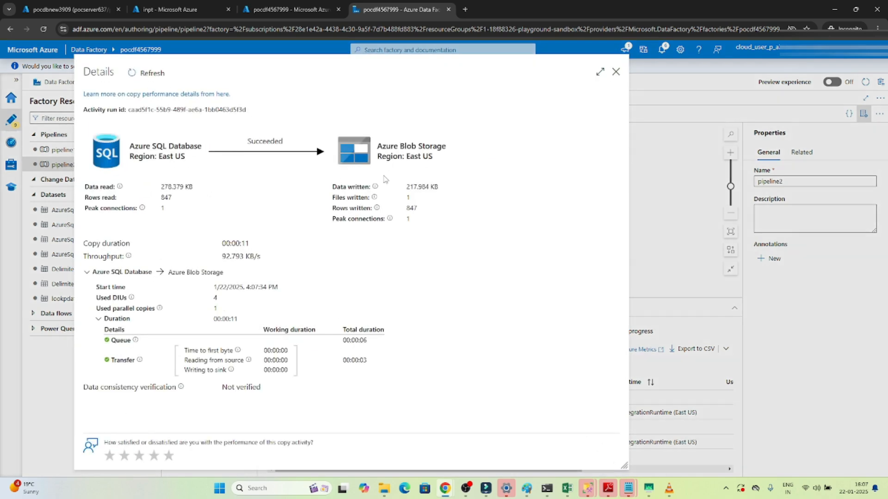
left_click(616, 72)
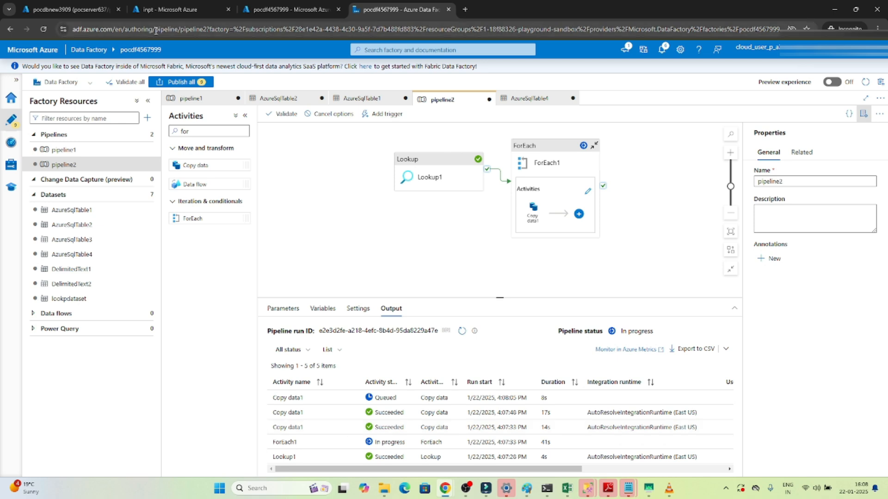
- Refresh the inpt container's blob list repeatedly while checking the progress of pipeline2's debug run between refreshes
left_click(164, 6)
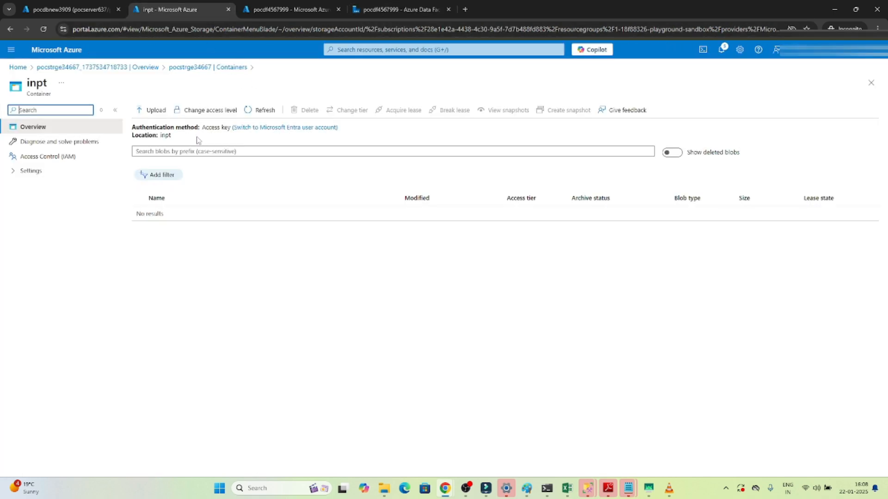
left_click(252, 113)
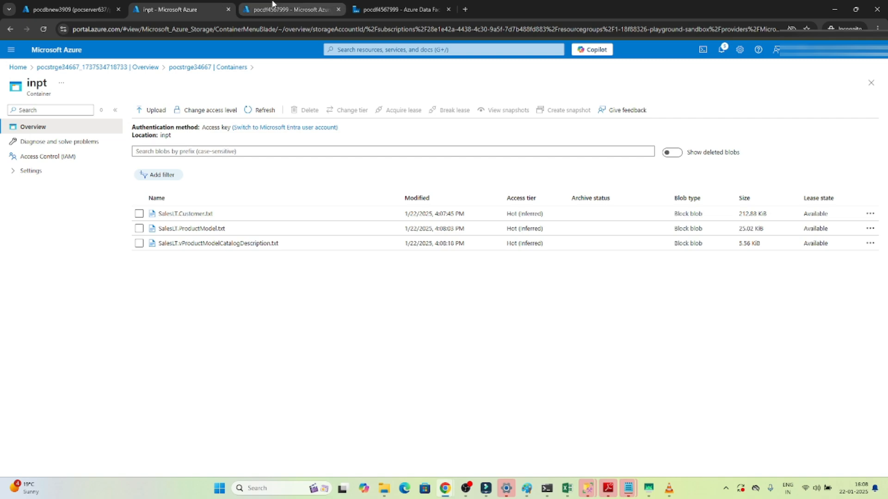
left_click(382, 5)
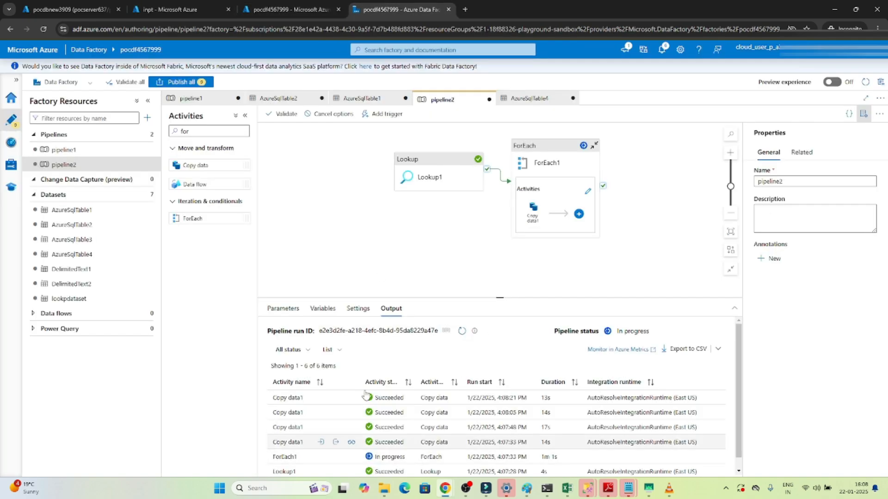
left_click(175, 9)
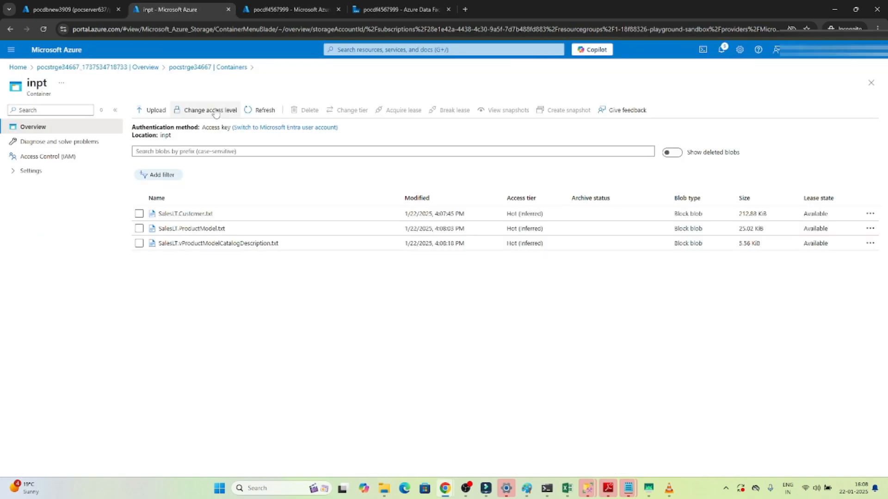
left_click(261, 110)
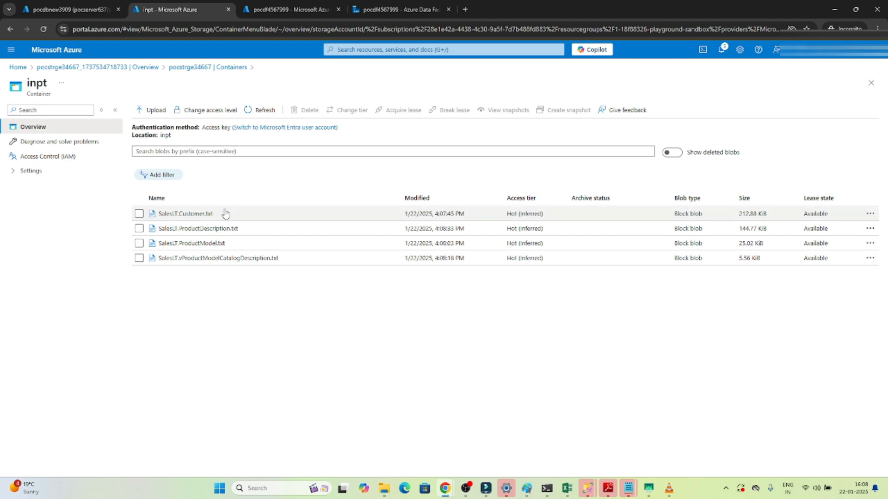
left_click(401, 10)
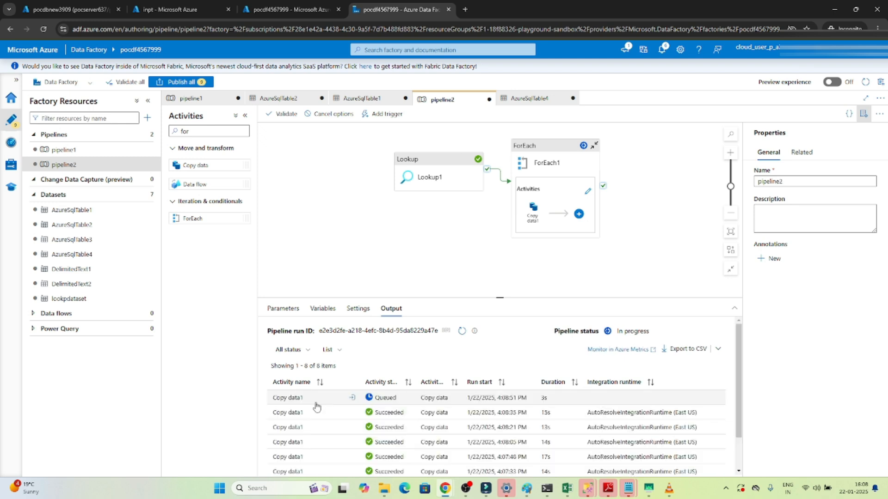
left_click(169, 5)
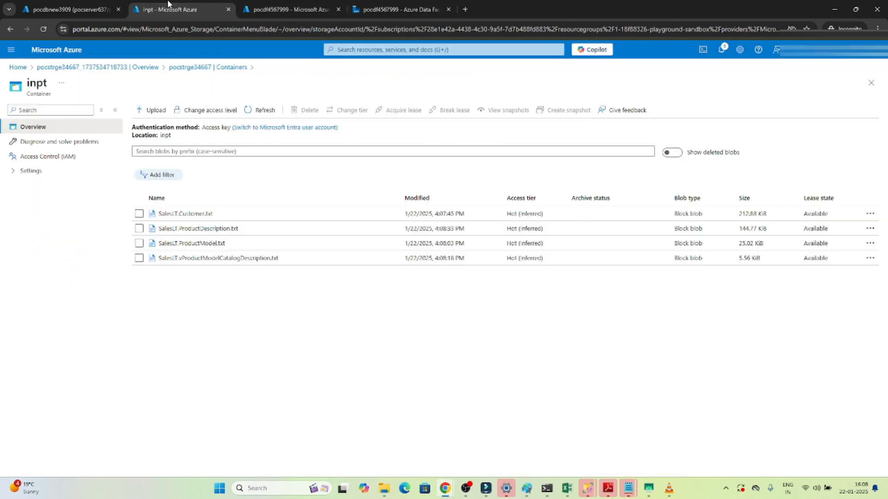
left_click(262, 111)
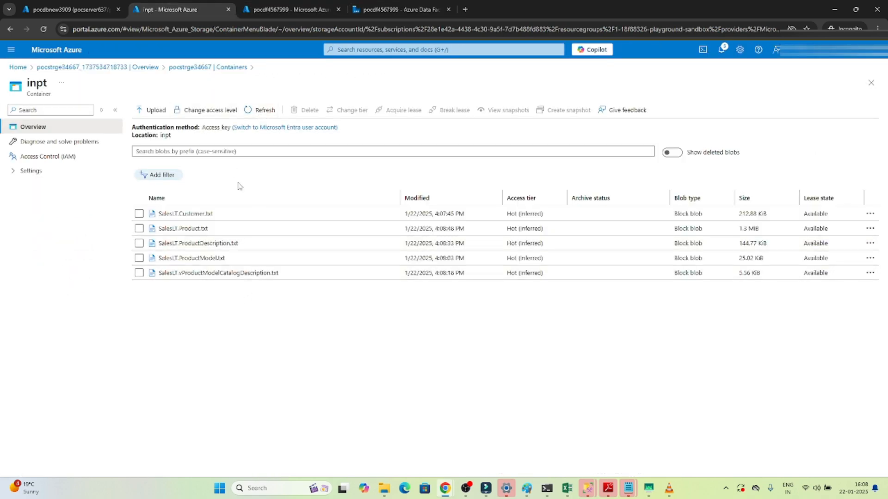
- Check pipeline2's debug run, view the contents of SalesLT.Product.txt in the inpt container, and close the blob
left_click(391, 6)
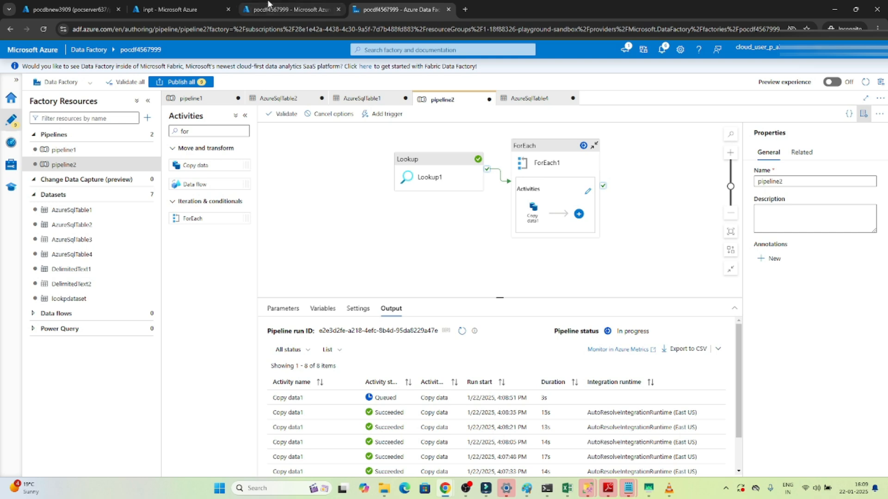
left_click(194, 4)
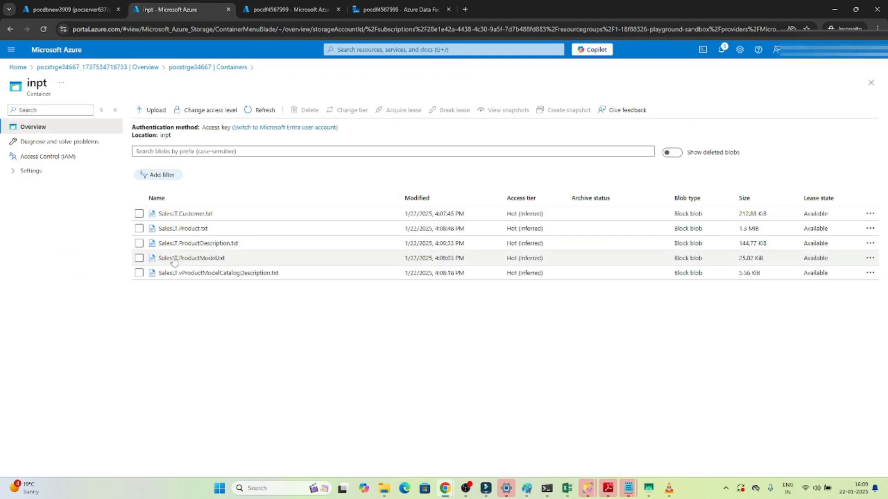
left_click(177, 232)
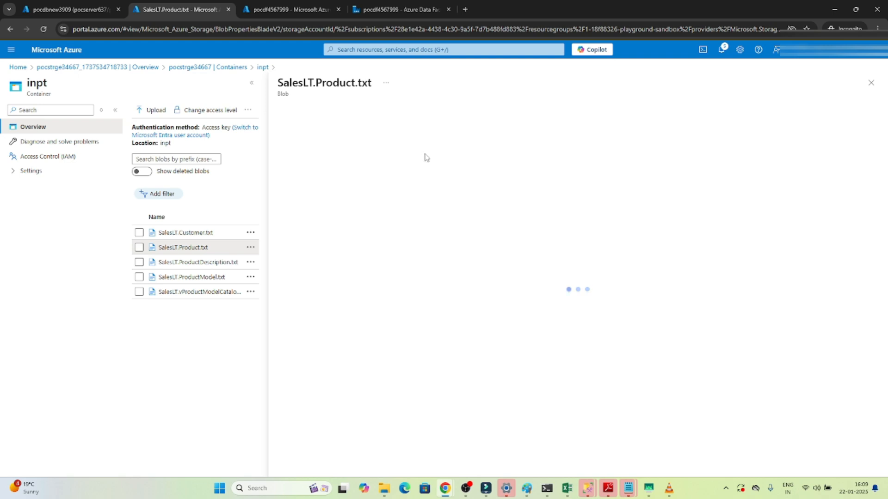
left_click(401, 134)
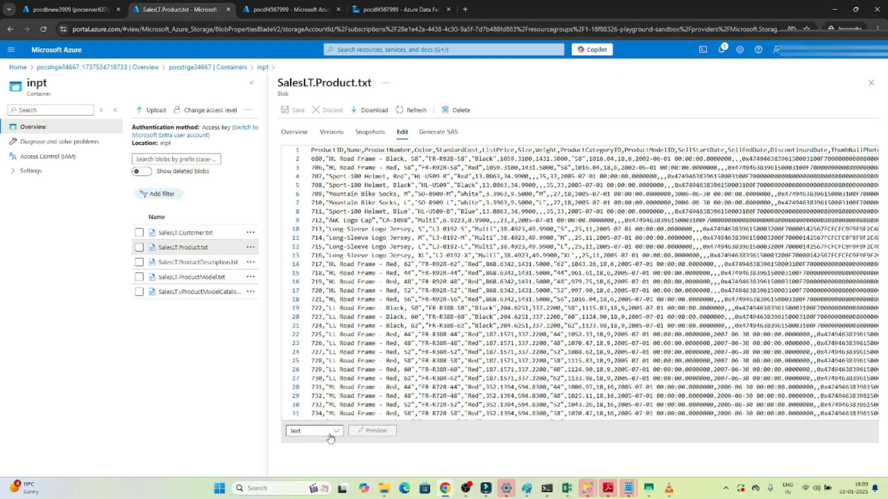
left_click(871, 84)
- Cancel pipeline2's running debug run, and check the inpt container's blob list and the run's status
left_click(403, 9)
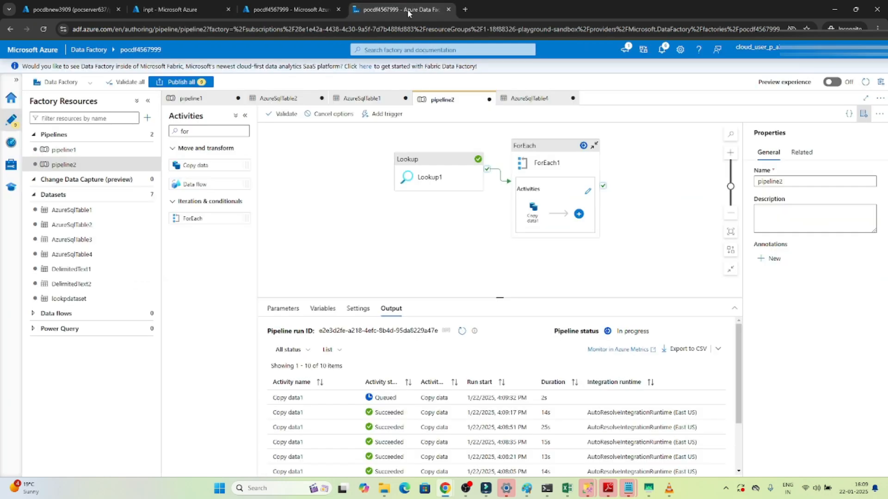
left_click(332, 114)
left_click(332, 145)
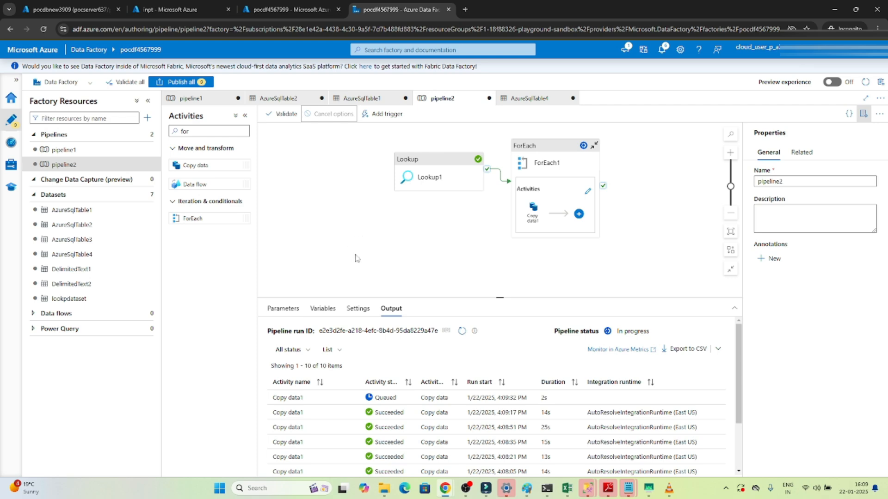
left_click(146, 6)
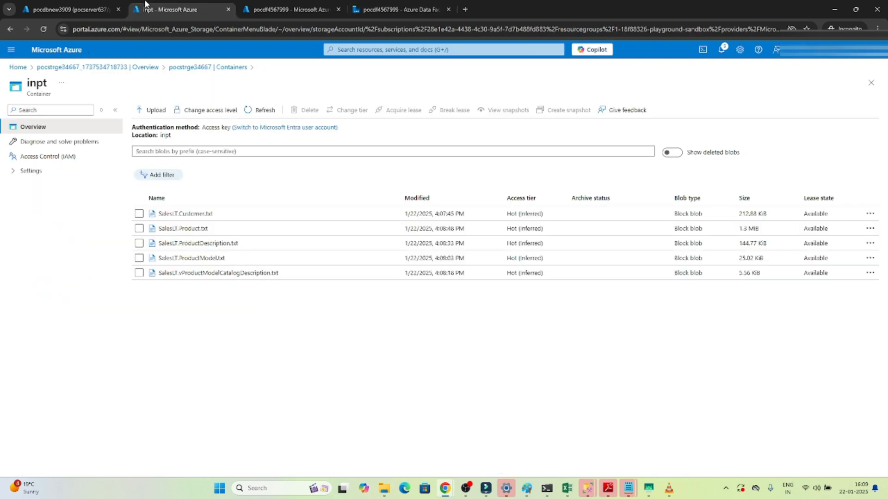
left_click(374, 8)
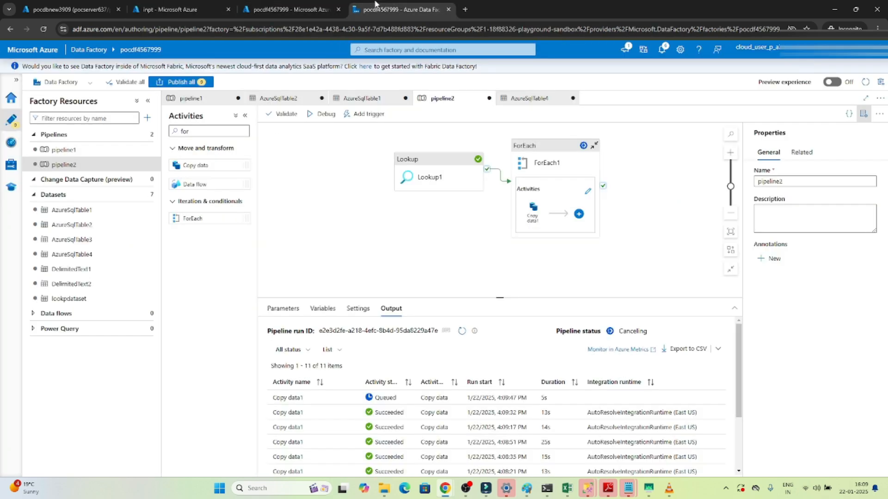